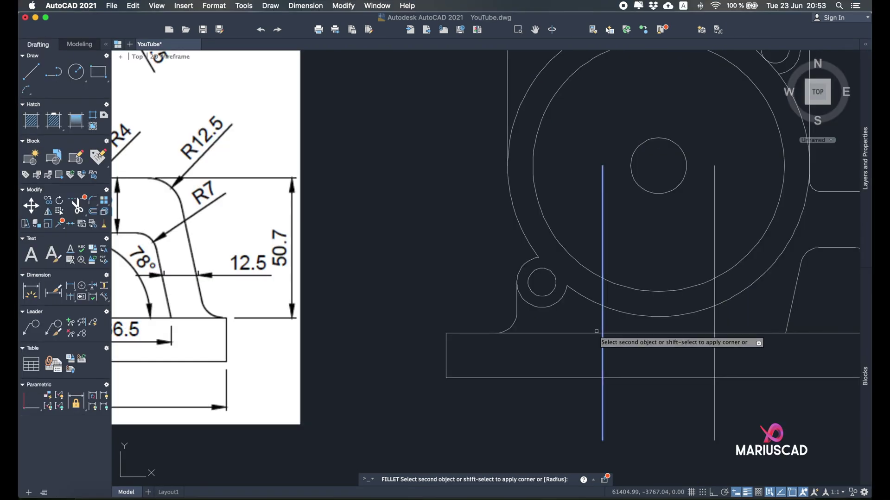
left_click(596, 333)
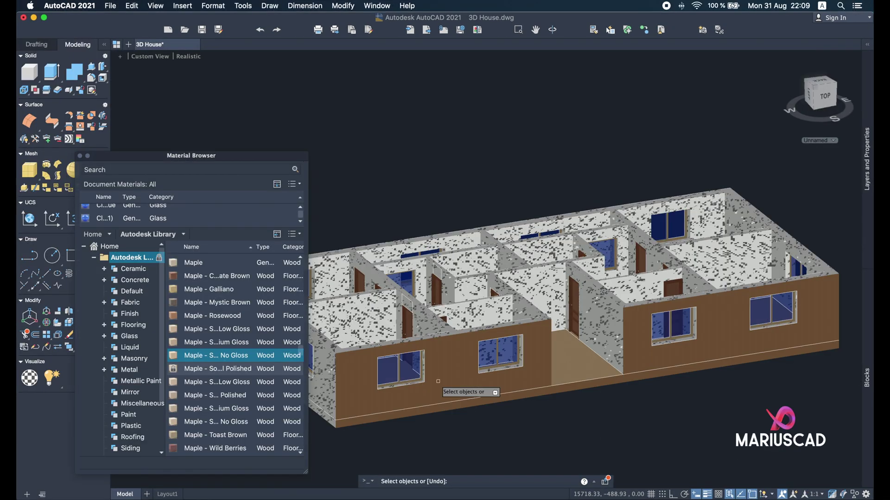
left_click(438, 381)
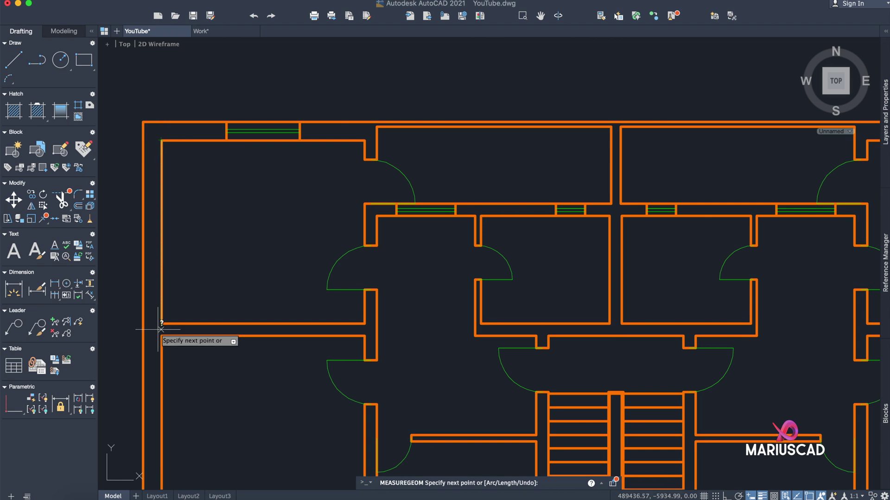
left_click(162, 323)
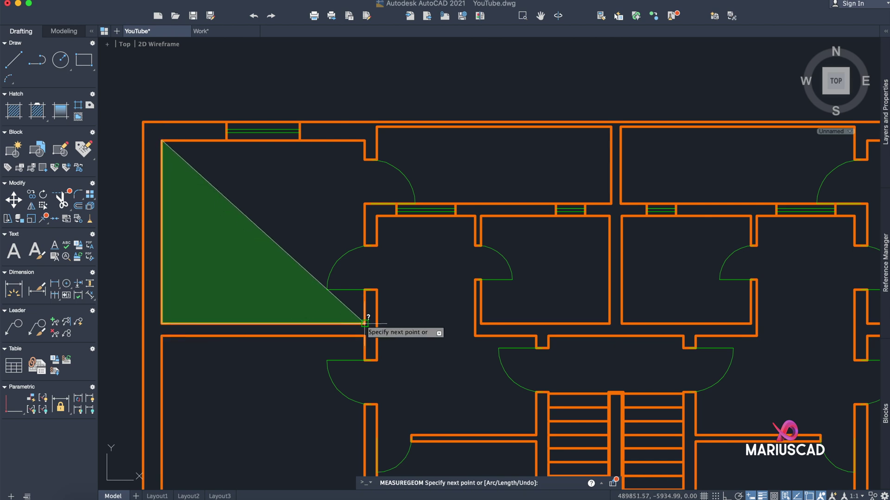
left_click(365, 323)
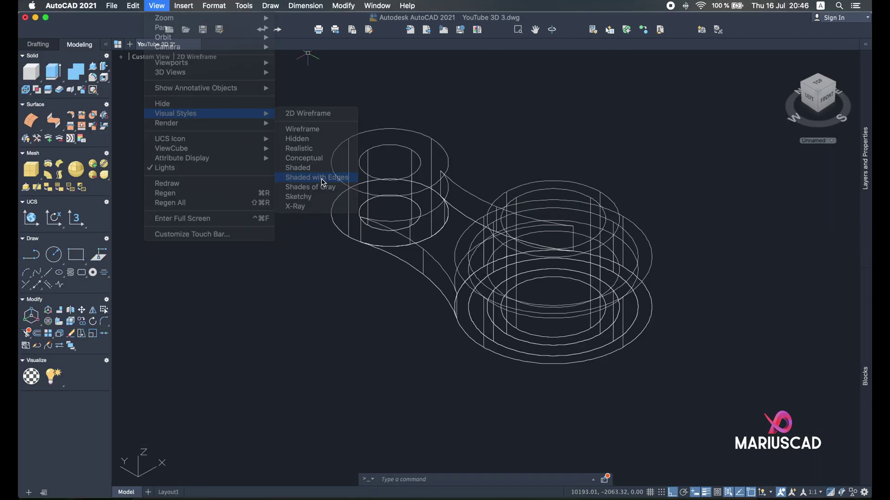
left_click(318, 174)
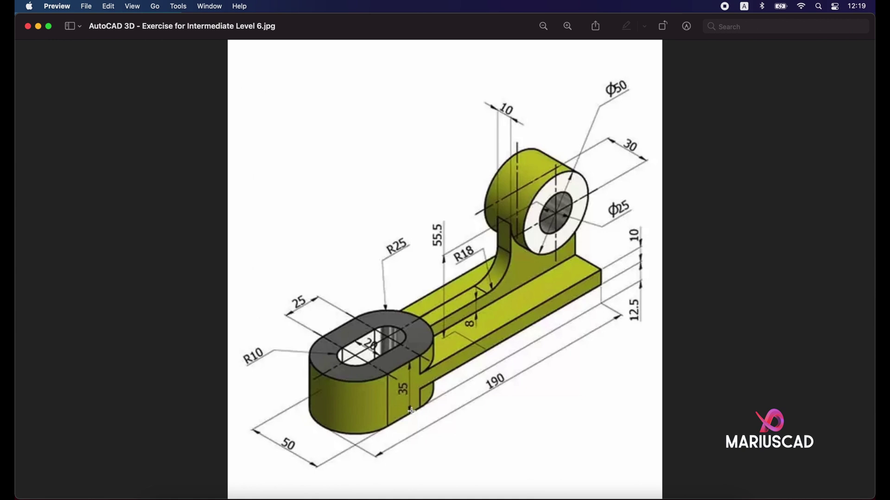
Switch to the AutoCAD drawing and draw a circle centred at 0,0 with a radius of 10
left_click(39, 27)
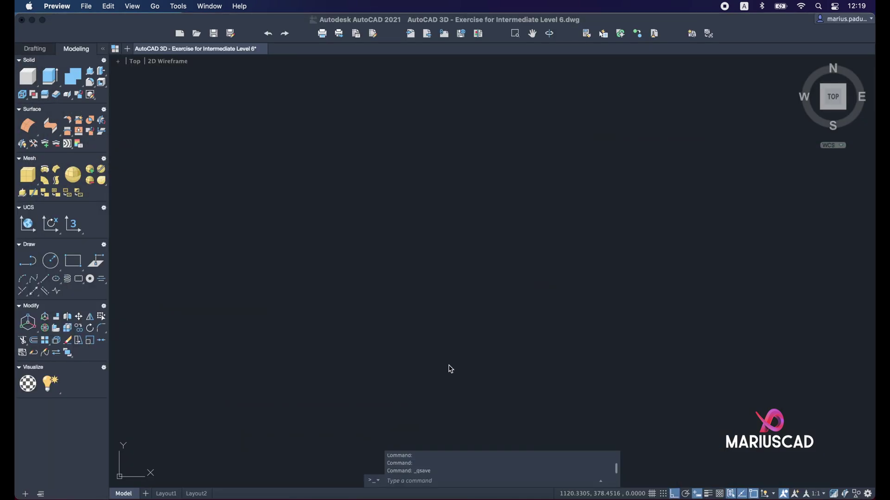
left_click(449, 368)
key("Escape")
type("circle")
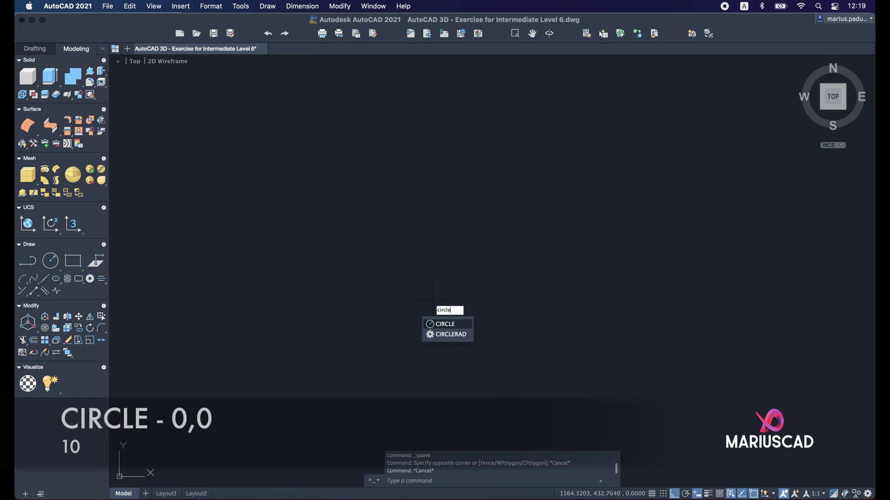
key("Return")
type("0,0")
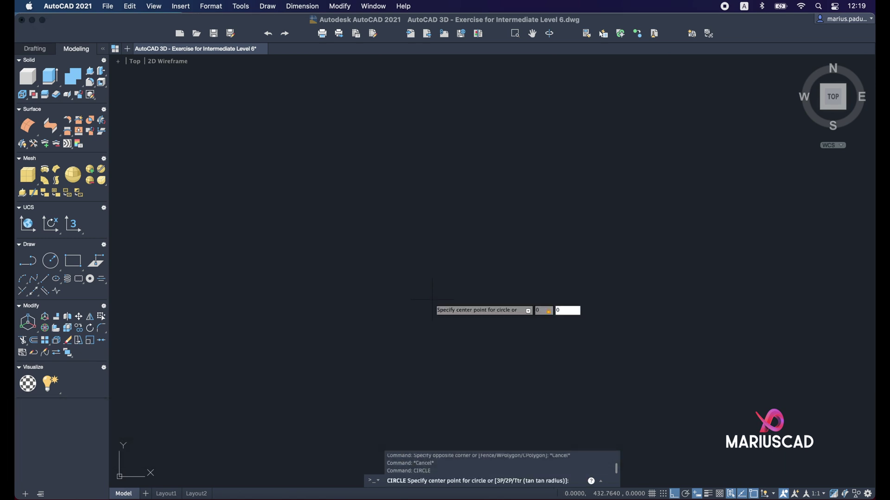
key("Return")
type("10")
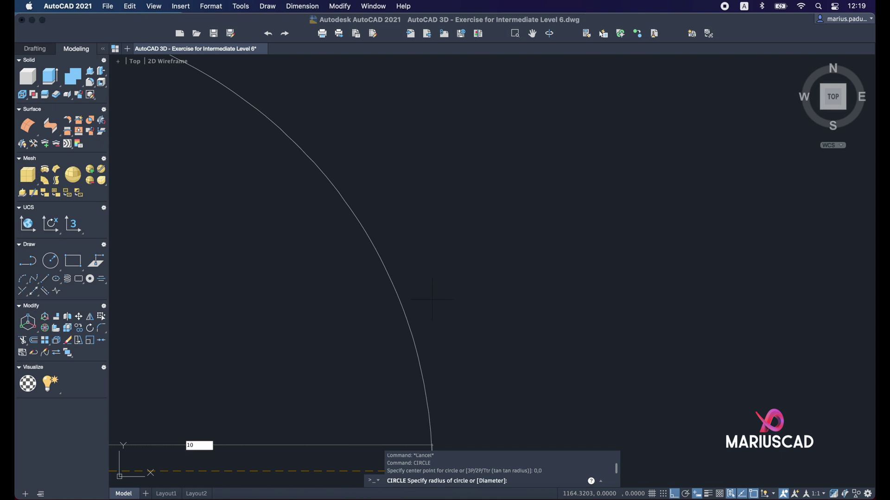
key("Return")
Draw a second circle centred at 0,0 with a radius of 25
middle_click(431, 299)
middle_click(431, 299)
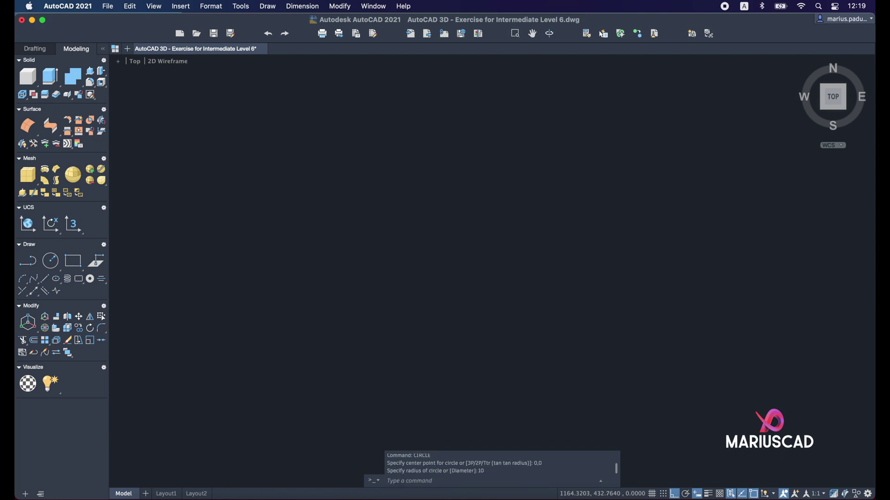
middle_click_drag(416, 332, 387, 307)
scroll(387, 307, "down", 1)
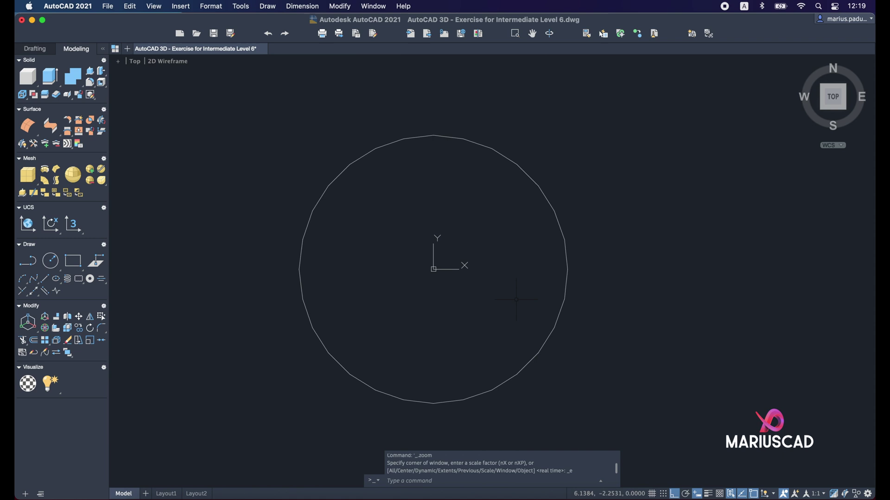
middle_click_drag(516, 300, 480, 325)
type("circle")
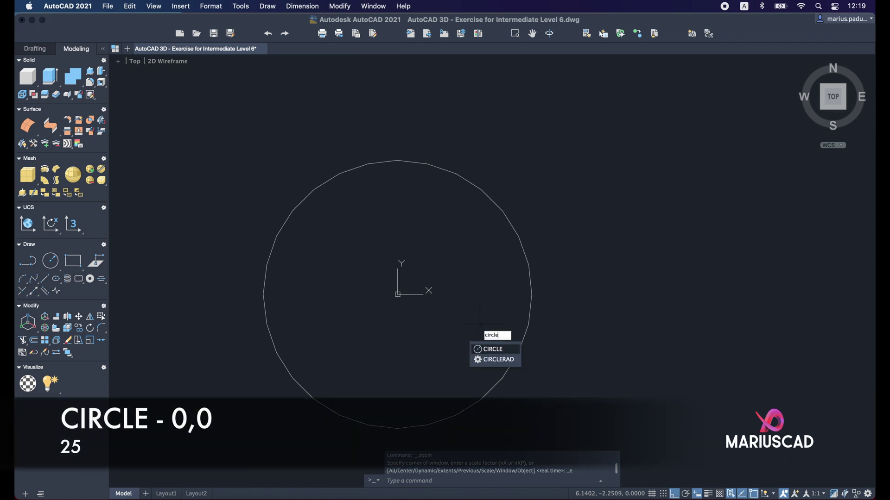
key("Return")
type("0,0")
key("Return")
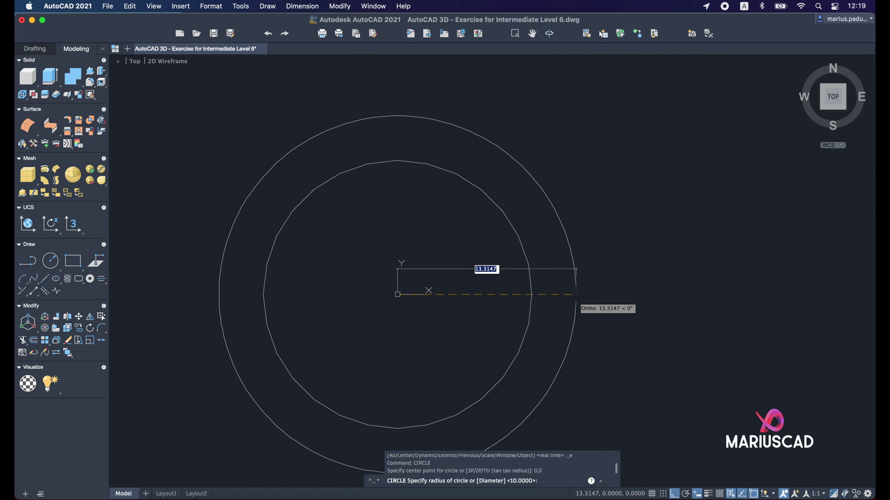
type("25")
key("Return")
key("Escape")
Copy both concentric circles 25 units along the positive X direction
scroll(575, 296, "down", 10)
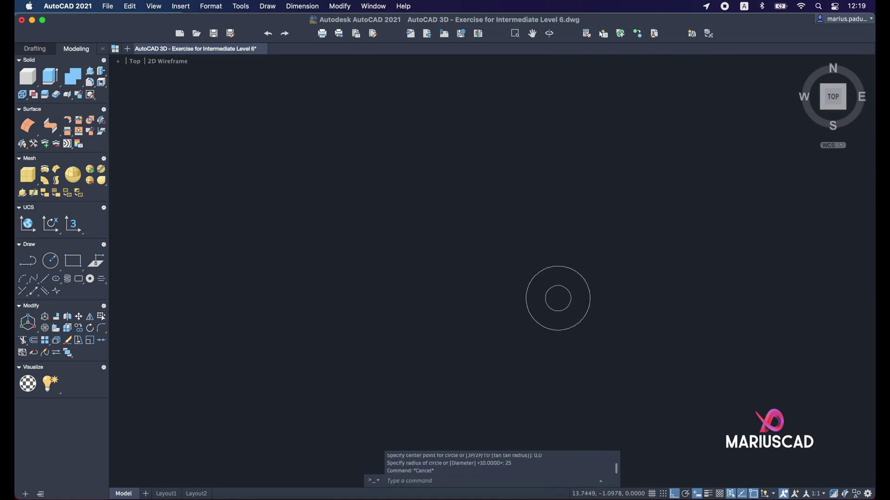
scroll(611, 352, "up", 4)
left_click(717, 427)
left_click(554, 308)
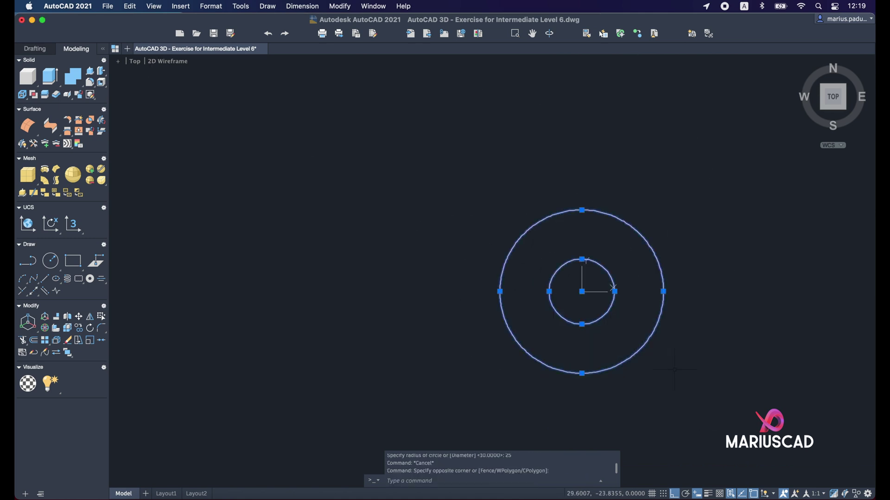
middle_click_drag(675, 369, 509, 328)
type("co")
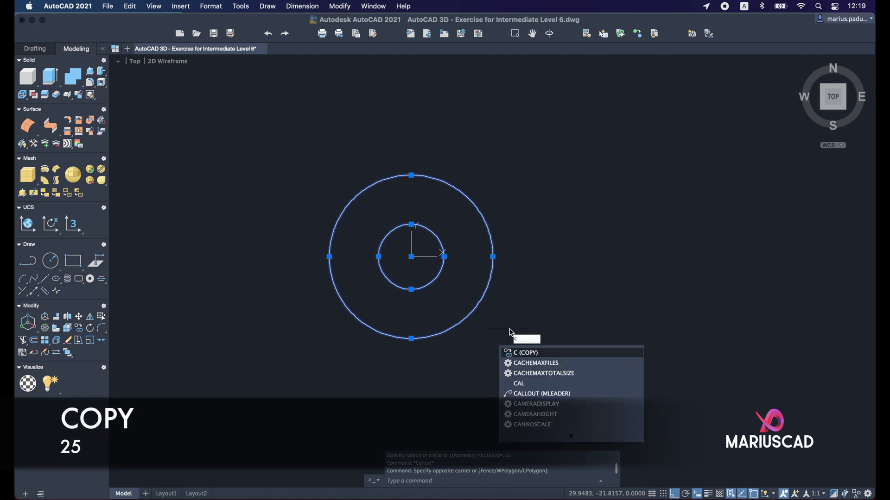
key("Return")
left_click(512, 350)
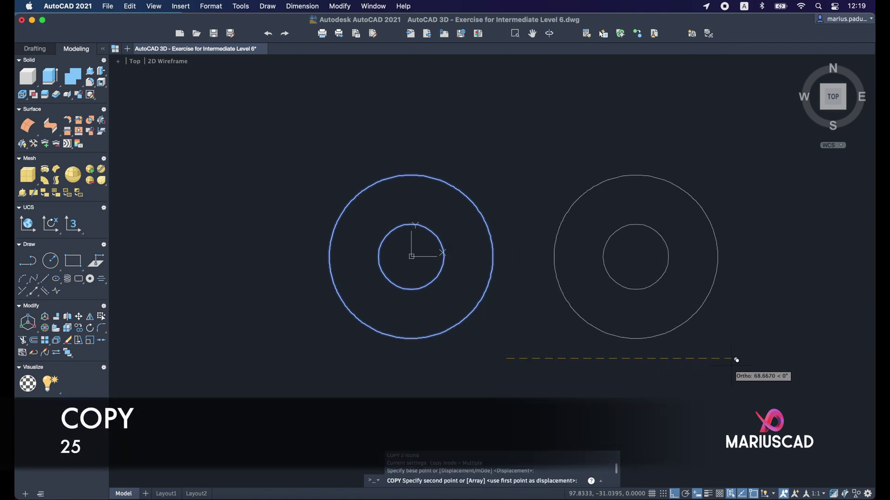
type("25")
key("Return")
key("Escape")
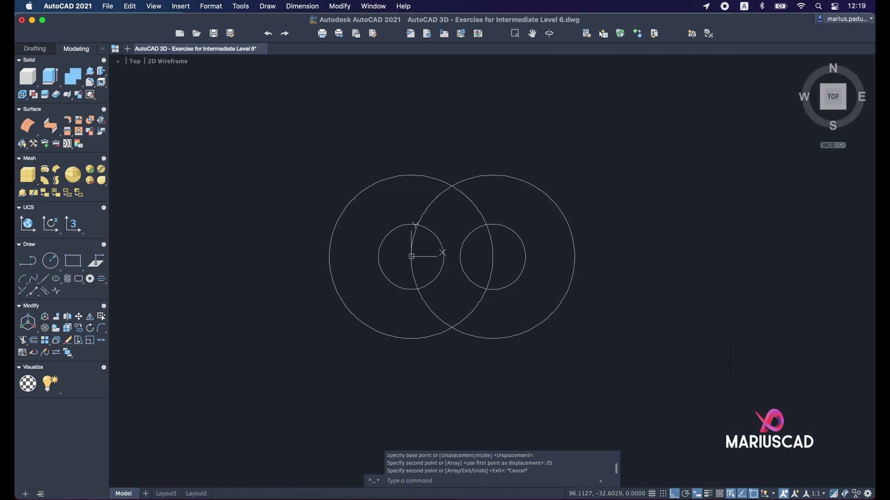
Draw a horizontal line joining the bottom quadrant points of the two large circles
scroll(530, 254, "up", 5)
middle_click_drag(481, 249, 547, 239)
scroll(547, 240, "down", 3)
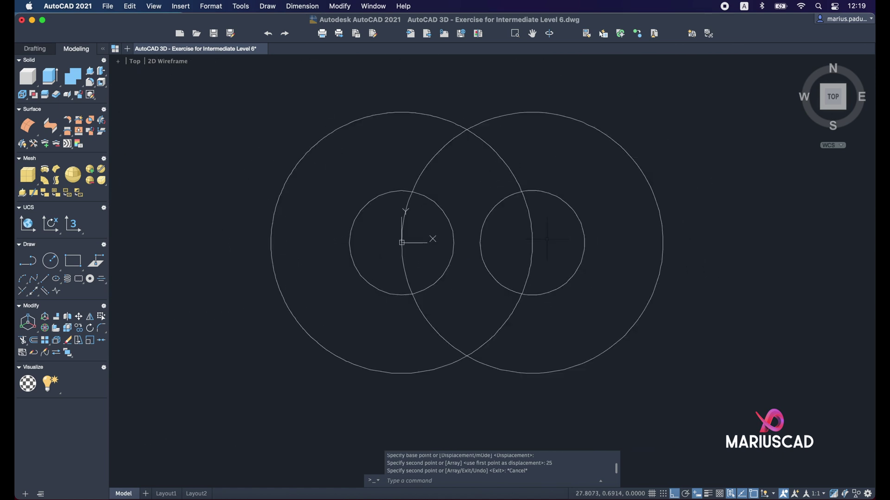
type("l")
key("Return")
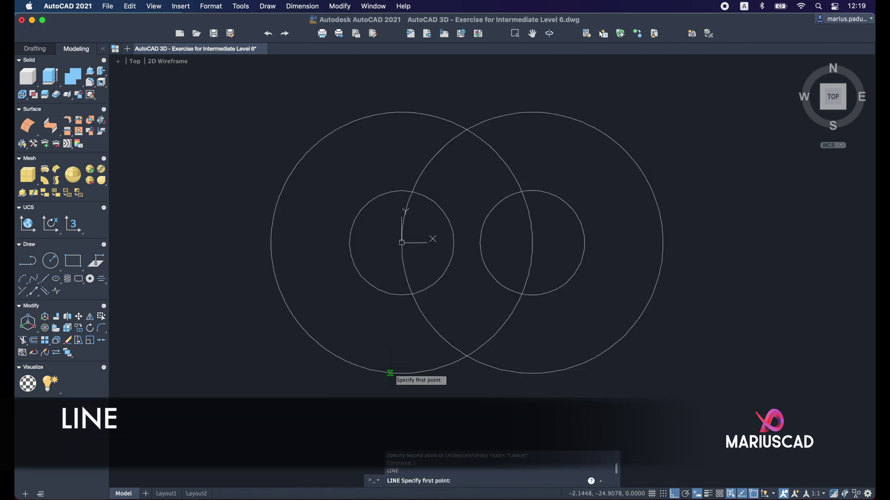
left_click(401, 373)
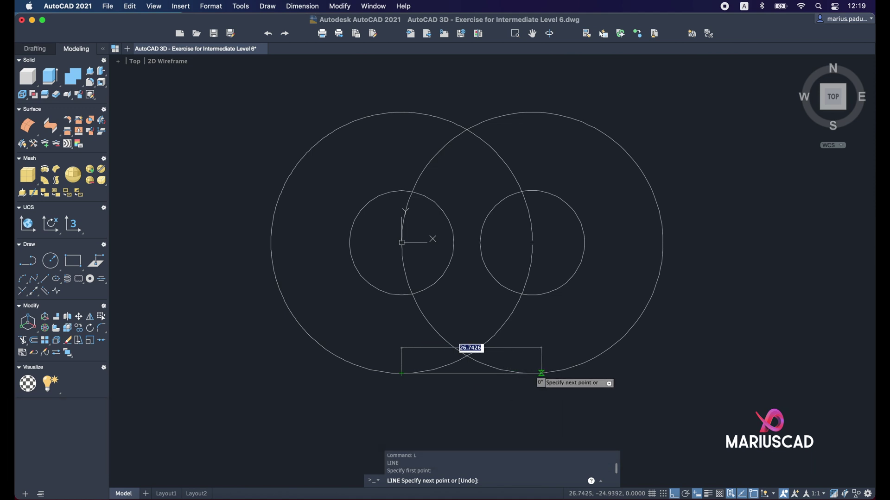
left_click(532, 374)
key("Escape")
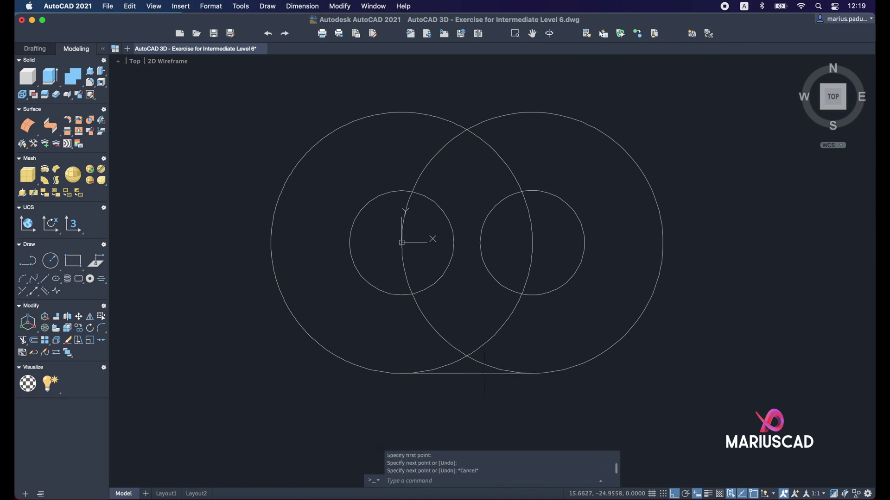
Copy the bottom tangent line up to the top quadrant points of the large circles
left_click(484, 374)
type("c")
key("Return")
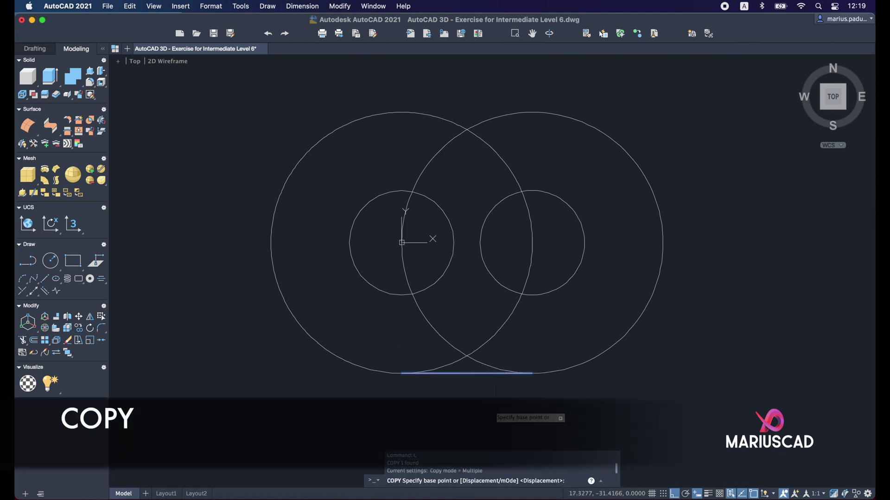
left_click(402, 373)
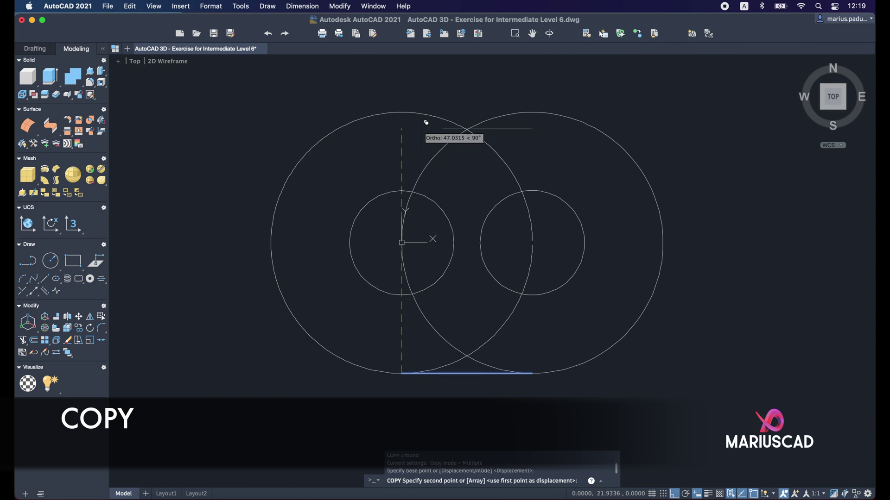
left_click(406, 107)
key("Escape")
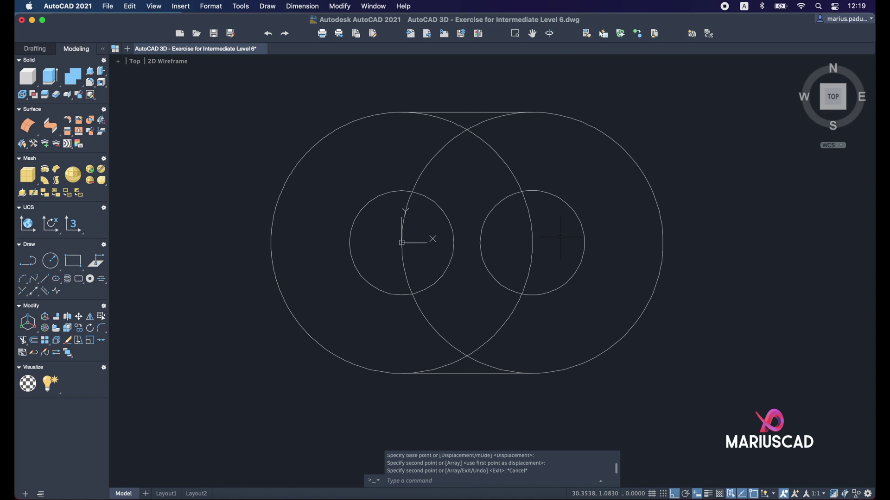
Trim the upper overlapping arcs of the two large circles, including the parts crossing the small circles
scroll(695, 222, "down", 3)
left_click(709, 315)
left_click(524, 151)
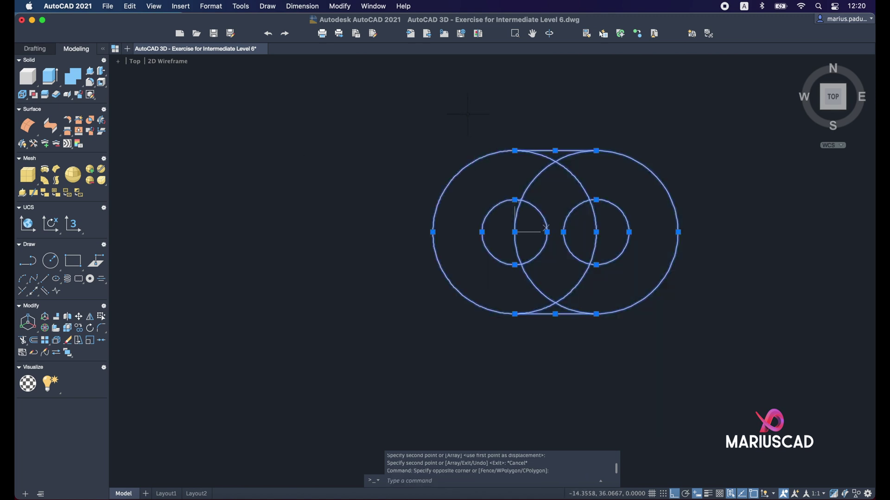
type("t")
key("Return")
scroll(575, 157, "up", 3)
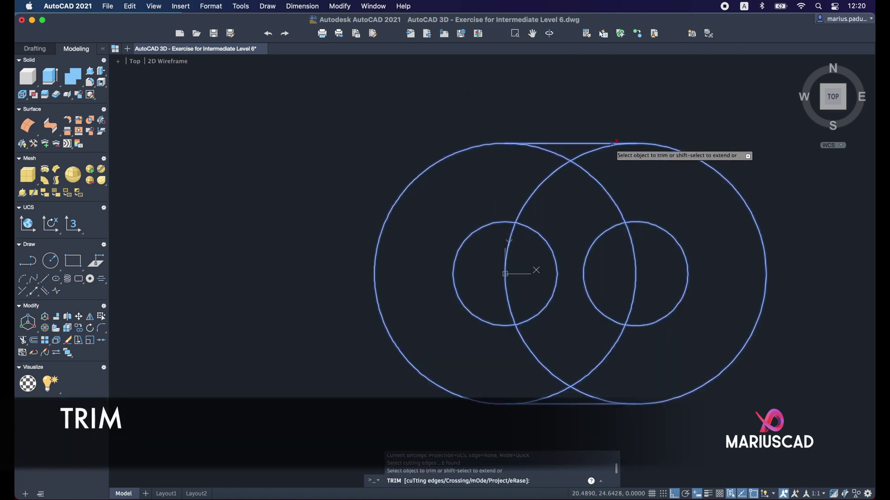
left_click(593, 150)
left_click(557, 155)
left_click(608, 181)
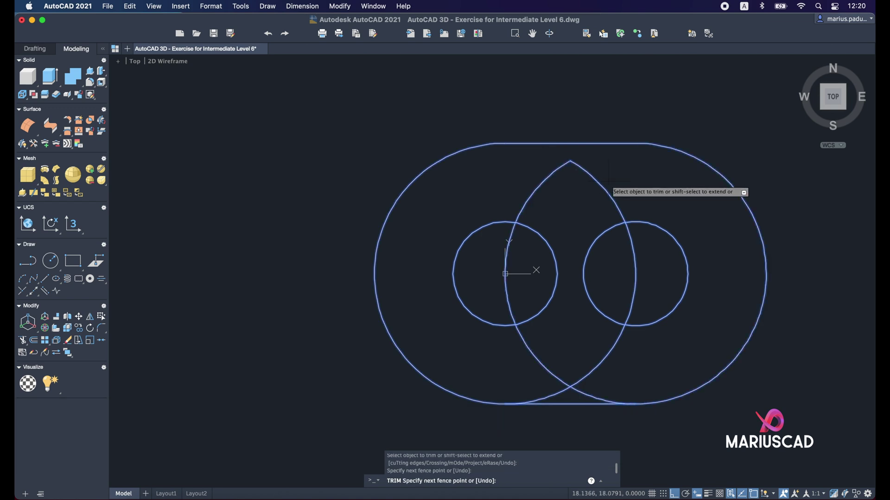
left_click(541, 166)
key("Return")
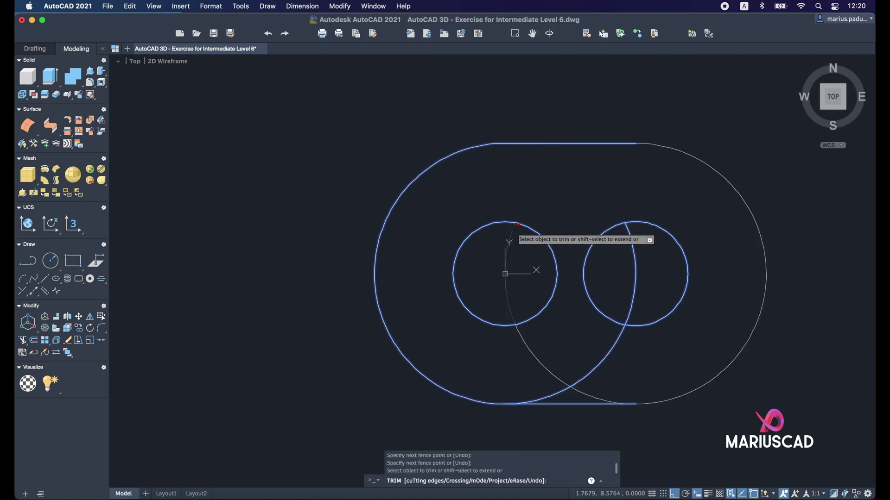
left_click(632, 247)
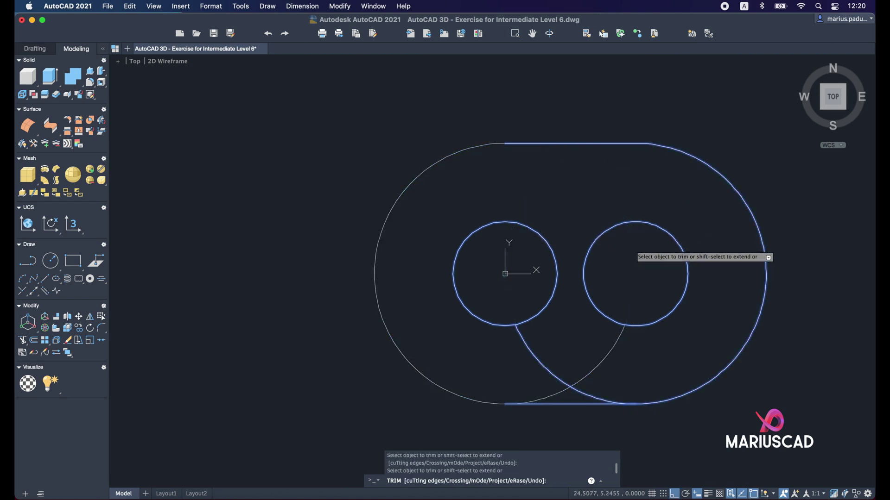
Trim the remaining lower overlapping arcs of the large circles to leave a clean outer slot outline
left_click(641, 373)
left_click(514, 345)
left_click(504, 347)
left_click(590, 389)
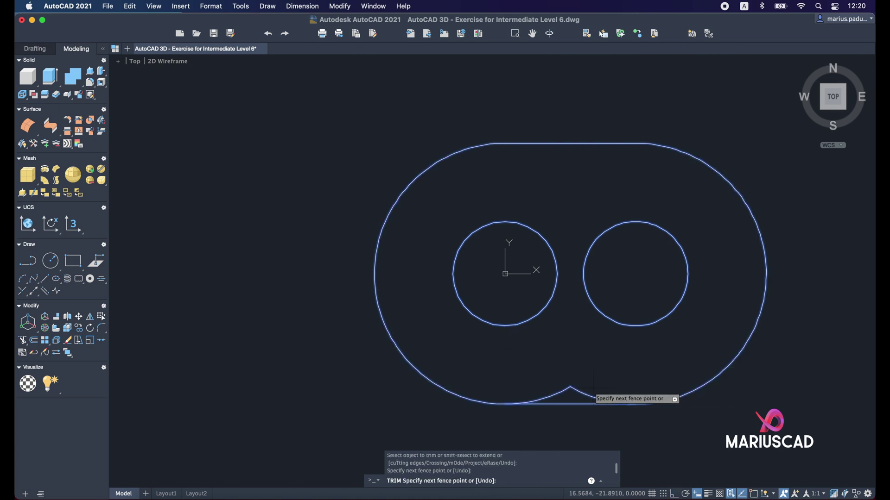
left_click(555, 387)
key("Escape")
Draw a horizontal line joining the top quadrant points of the two small circles
middle_click_drag(603, 290, 472, 299)
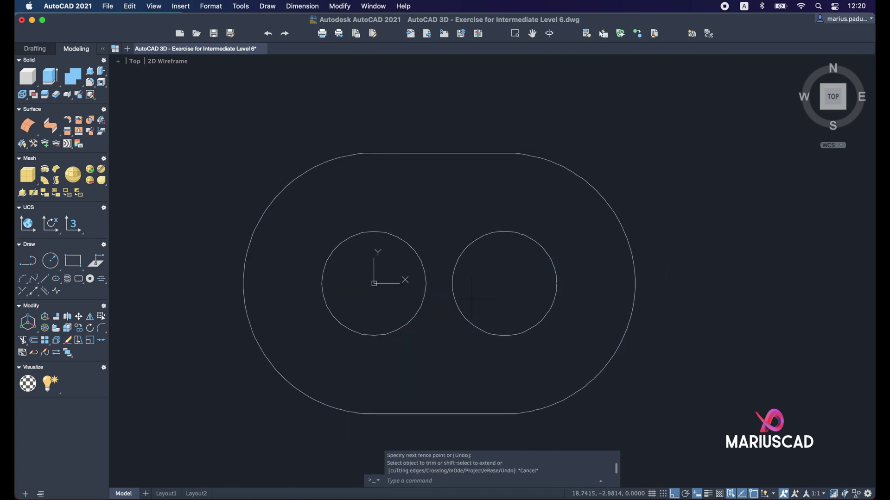
type("line")
key("Return")
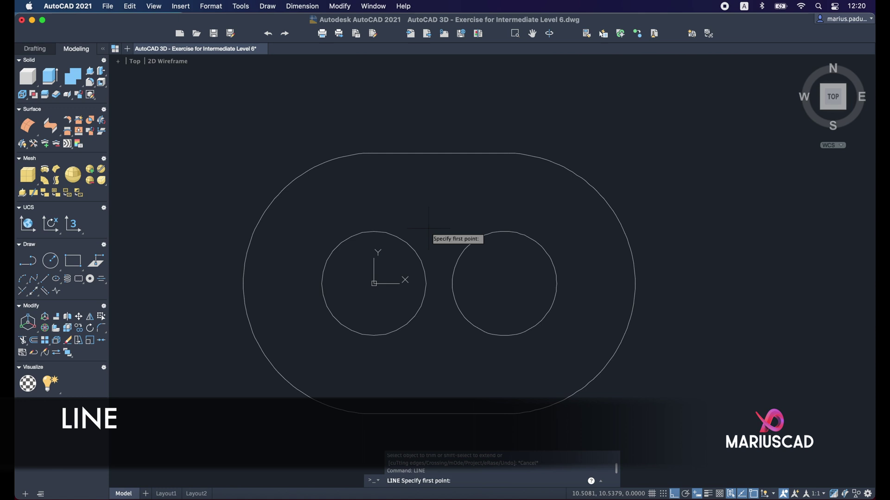
left_click(374, 231)
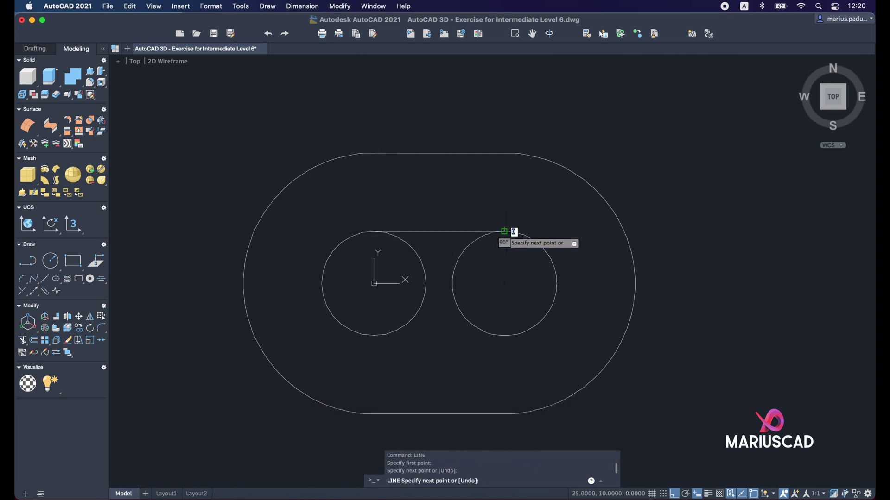
key("Escape")
Copy the small circles' top tangent line down to their bottom quadrant points
left_click(465, 240)
left_click(443, 214)
type("c")
key("Return")
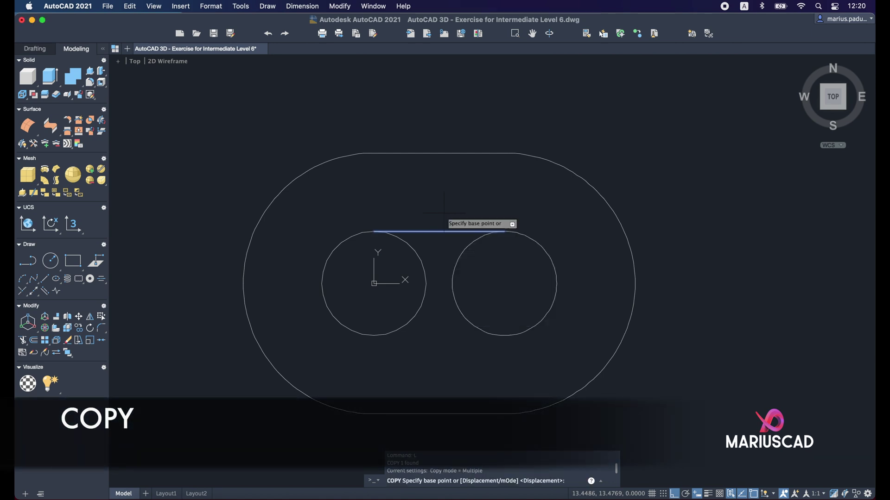
left_click(373, 231)
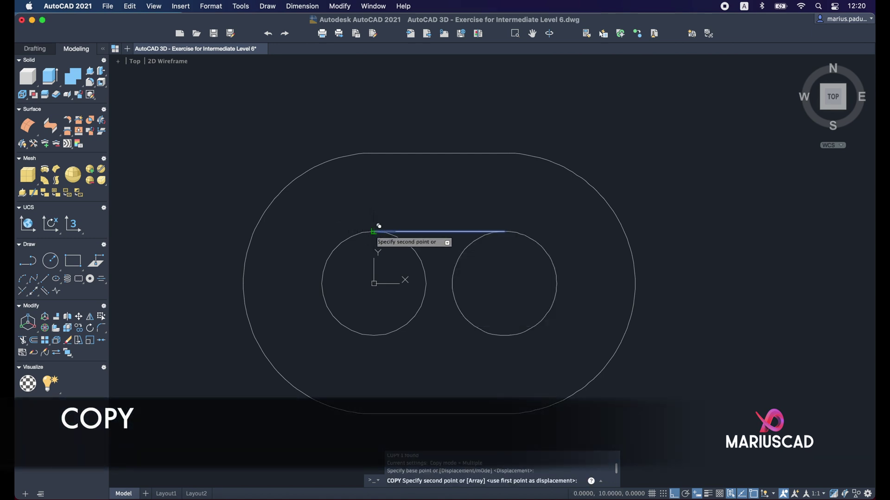
left_click(374, 335)
key("Escape")
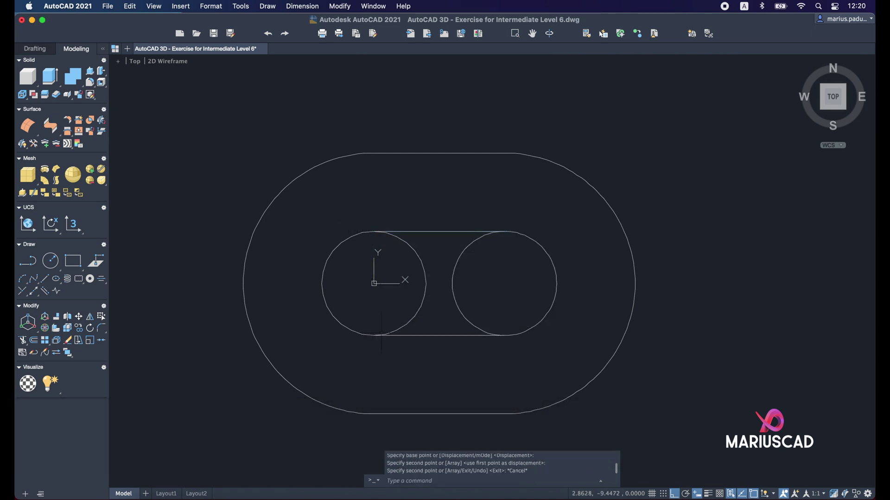
Trim the two facing inner arcs of the small circles to leave a clean inner slot outline
scroll(462, 323, "up", 2)
scroll(462, 323, "down", 2)
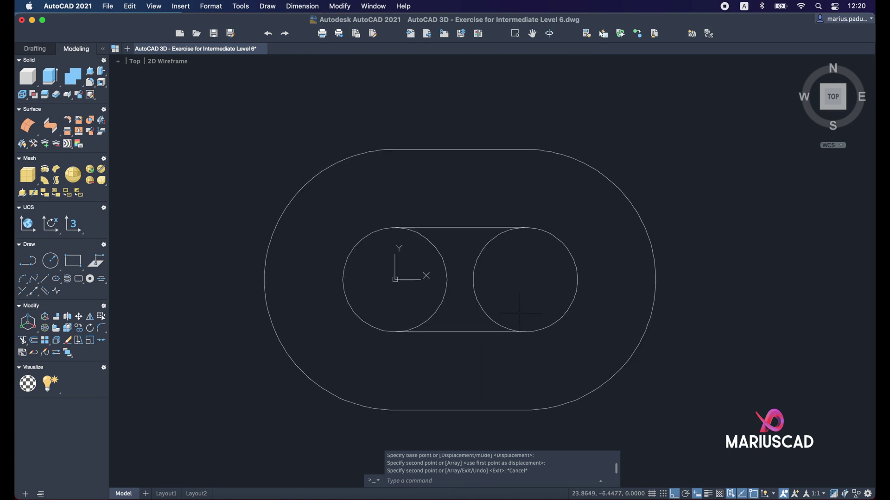
left_click(582, 361)
left_click(375, 190)
type("tr")
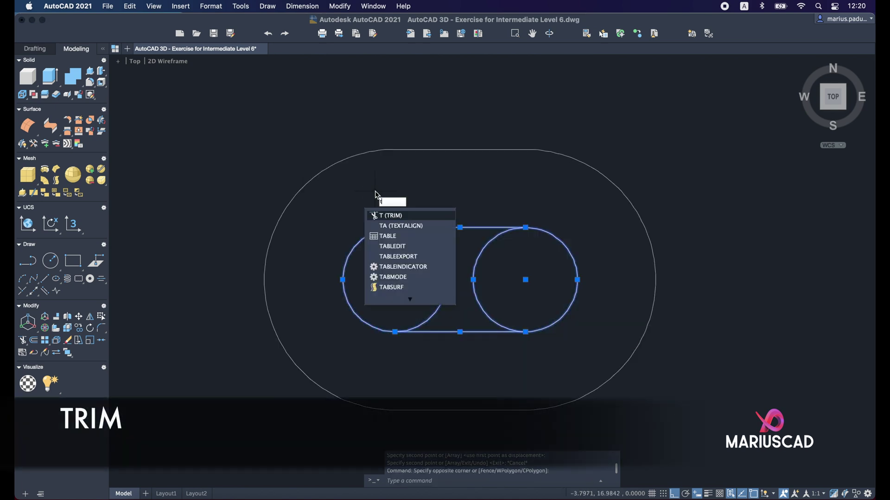
key("Return")
left_click(461, 282)
left_click(439, 282)
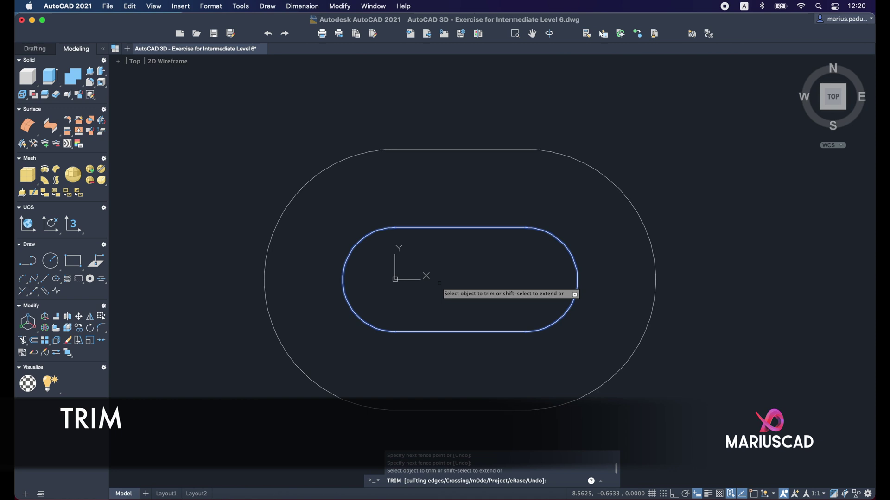
key("Escape")
Join the lines and arcs of the inner slot outline into one polyline
middle_click_drag(480, 294, 464, 256)
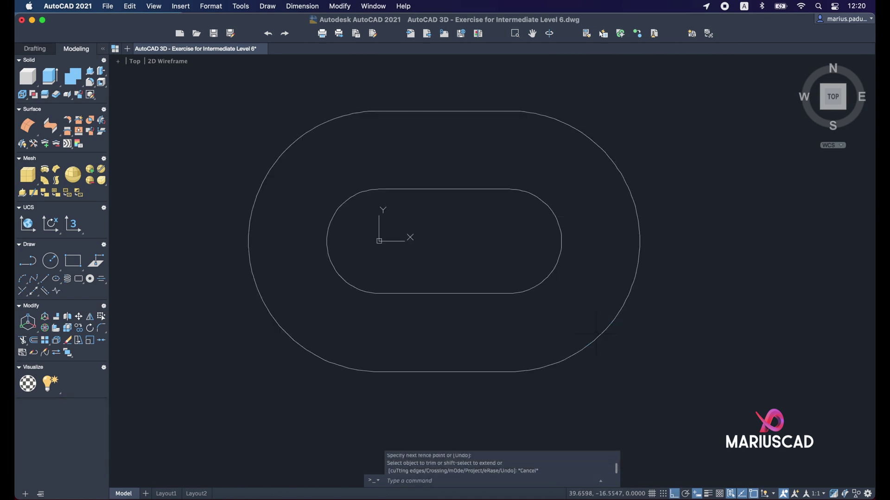
left_click(579, 327)
left_click(334, 178)
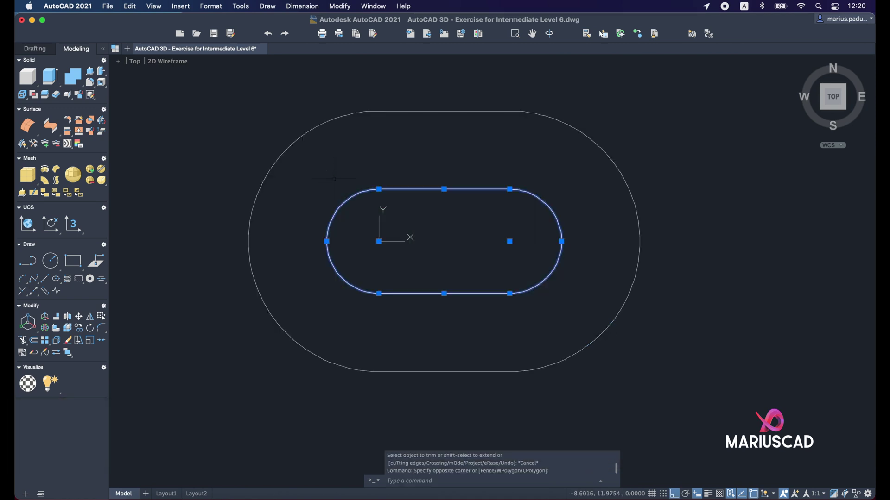
type("j")
key("Return")
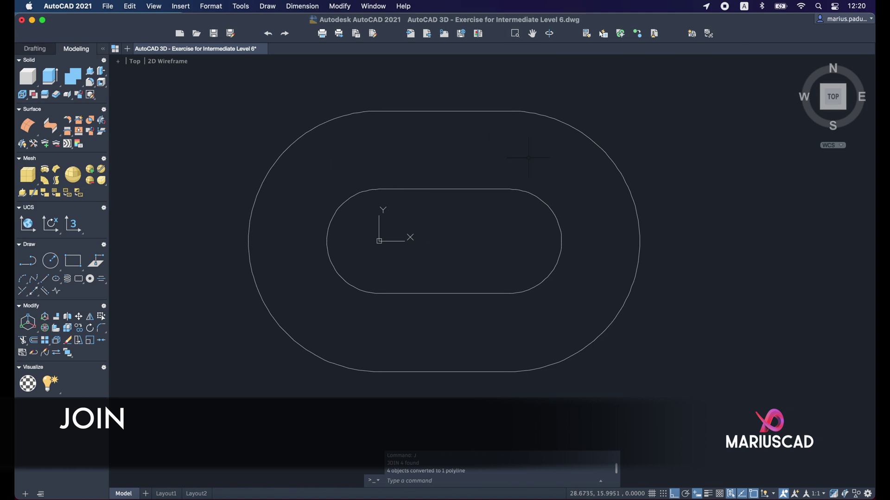
Join the lines and arcs of the outer slot outline into one polyline
left_click(660, 152)
left_click(314, 90)
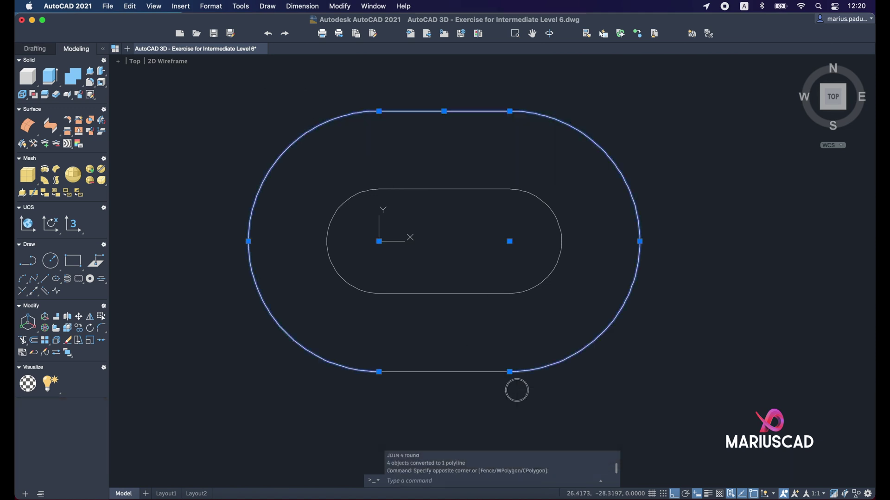
type("j")
key("Return")
left_click(472, 366)
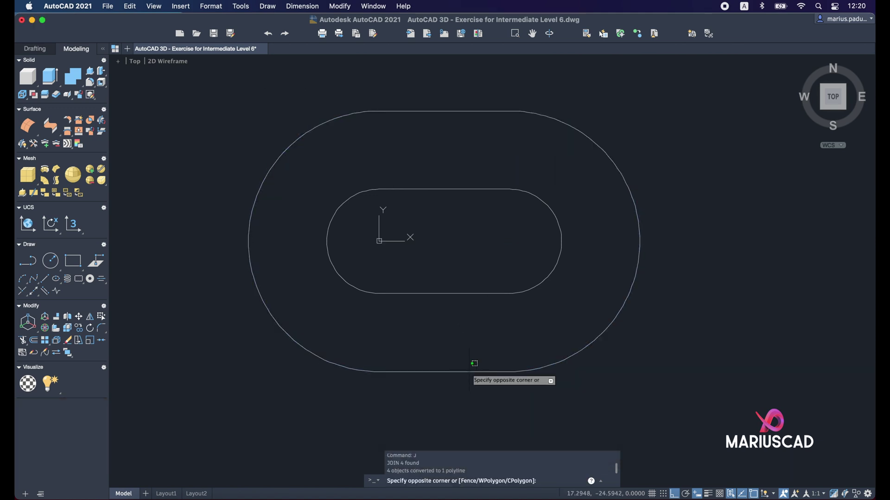
key("Escape")
key("Escape")
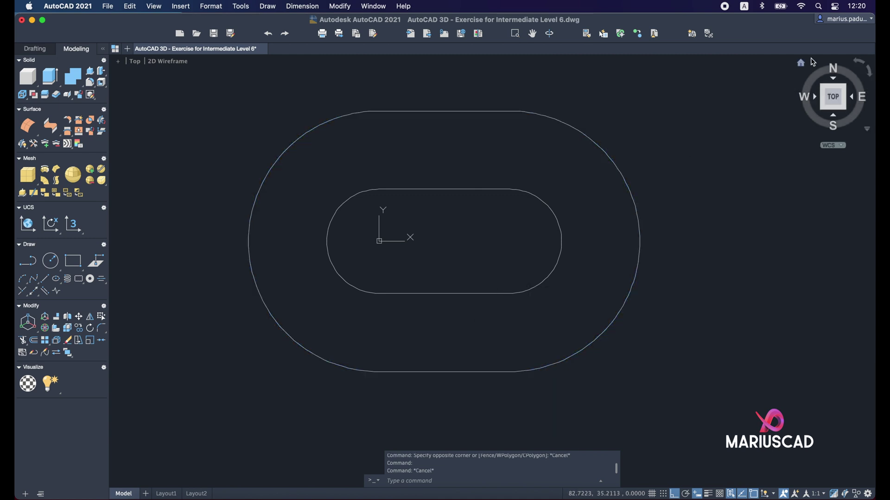
In an isometric view, copy the inner slot polyline 50 units straight up along Z
left_click(802, 64)
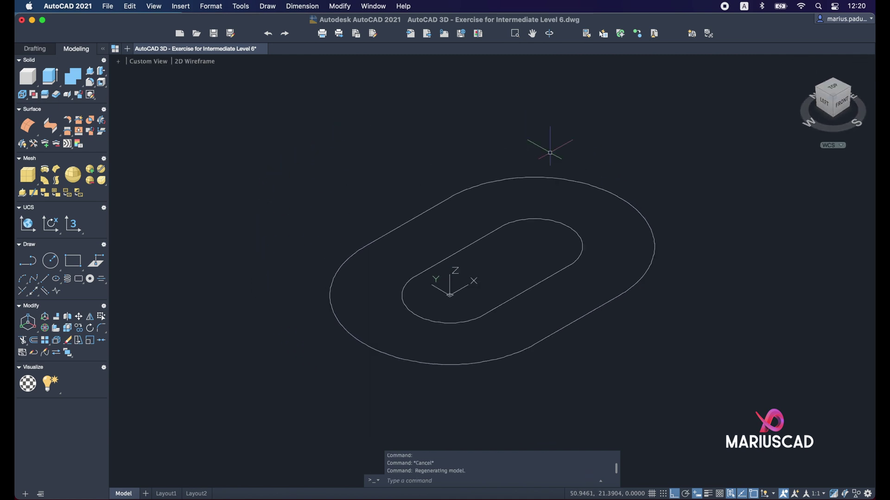
left_click(570, 274)
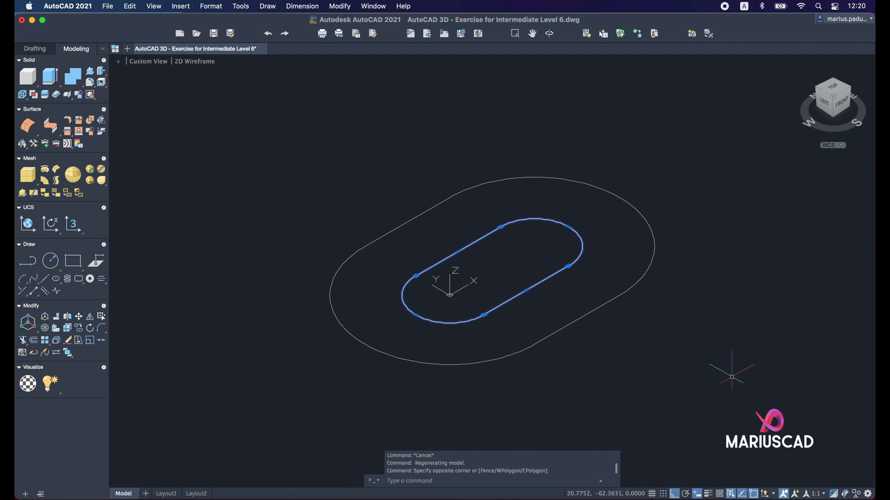
type("co")
key("Return")
left_click(731, 377)
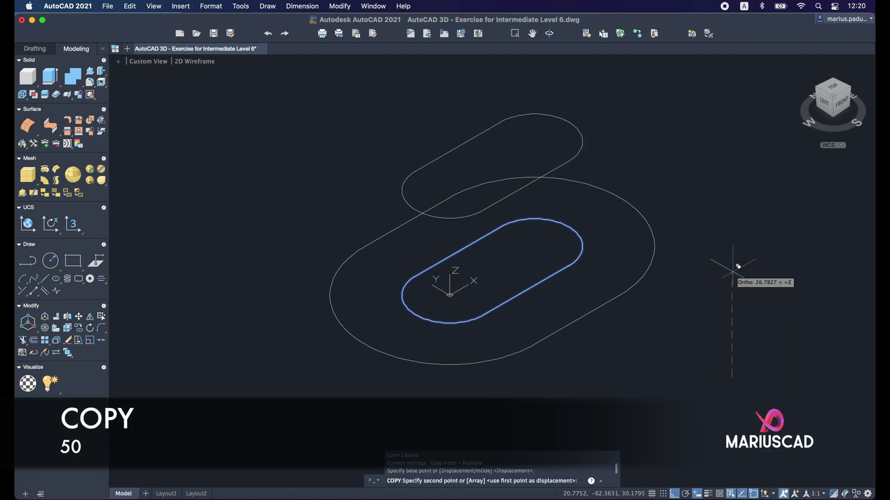
type("50")
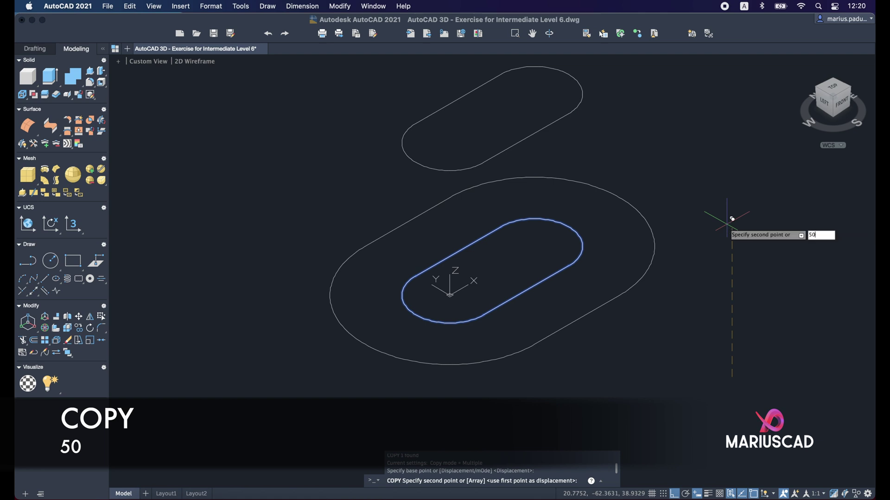
key("Return")
key("Escape")
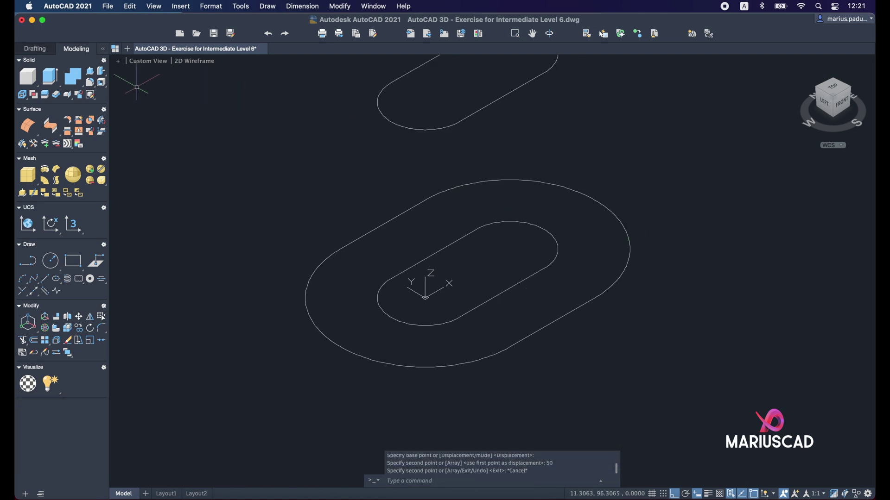
Presspull the area between the inner and outer slot outlines 35 units downward into a solid
left_click(90, 71)
left_click(565, 232)
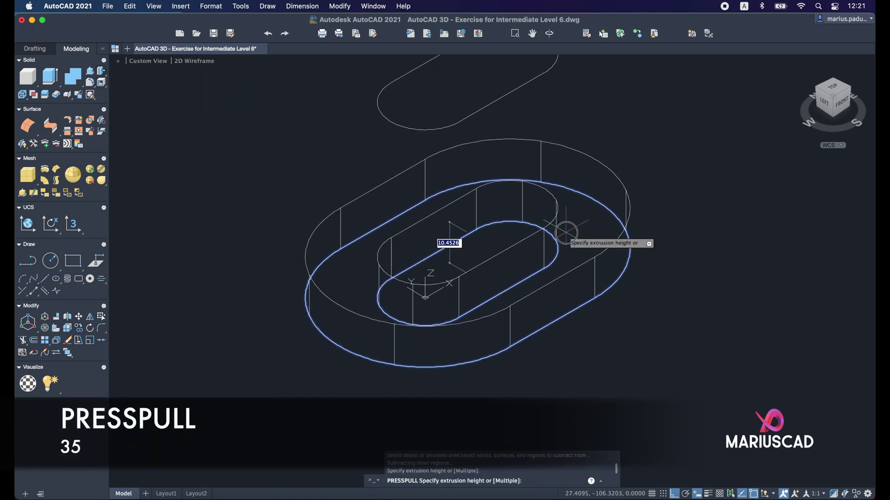
scroll(561, 260, "right", 3)
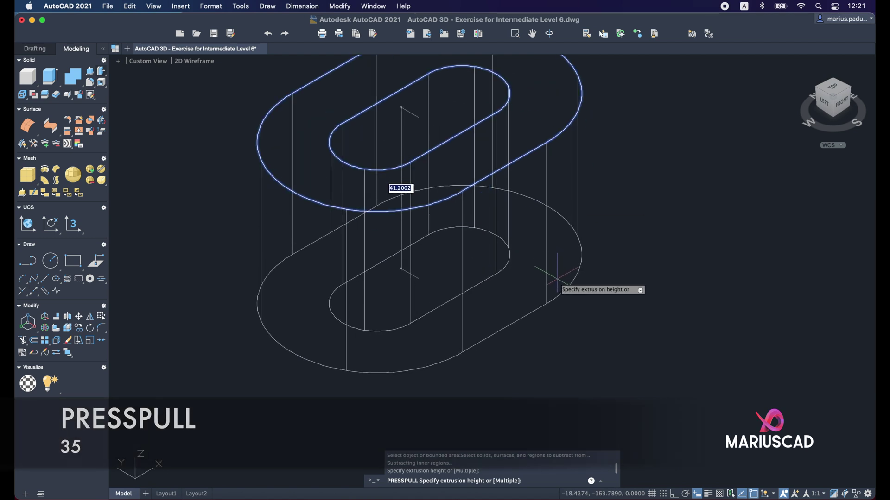
type("35")
key("Return")
middle_click_drag(615, 247, 581, 293)
scroll(588, 307, "down", 4)
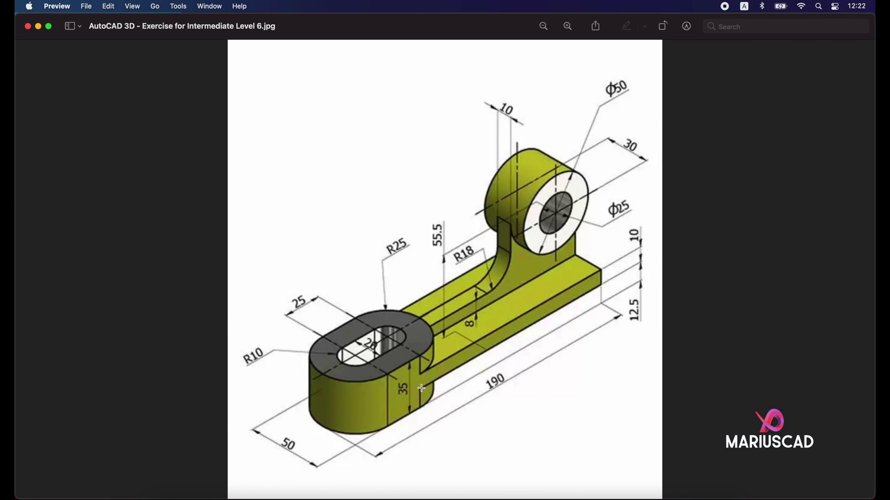
Switch from the reference image back to AutoCAD and move only the UCS origin 25 units along positive X
left_click(40, 27)
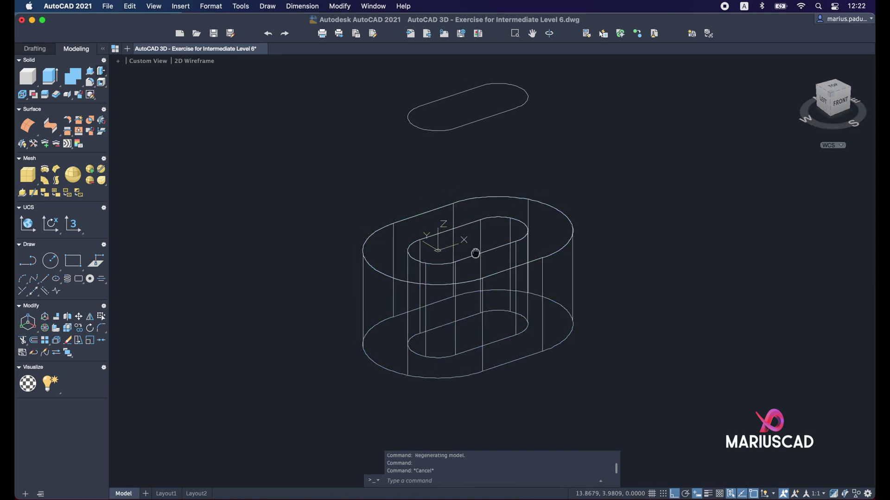
middle_click_drag(476, 253, 502, 240, "shift")
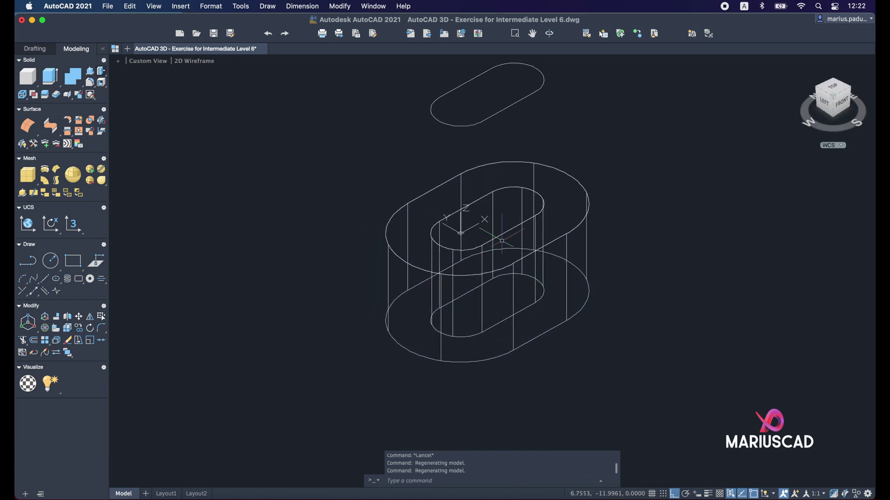
scroll(502, 241, "up", 5)
left_click(446, 231)
mouse_move(445, 236)
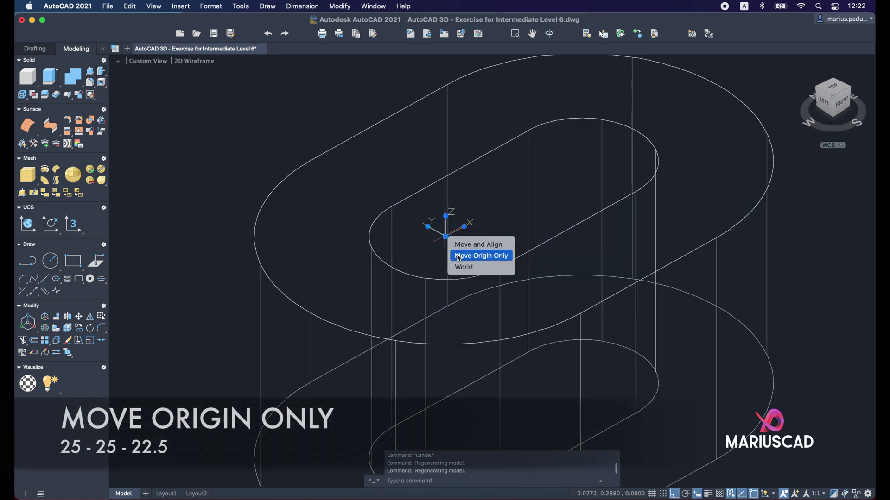
left_click(480, 256)
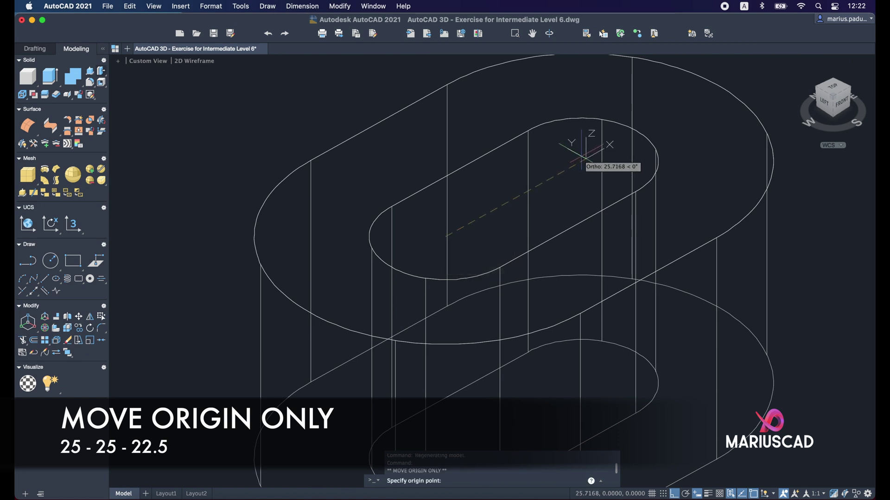
type("25")
key("Return")
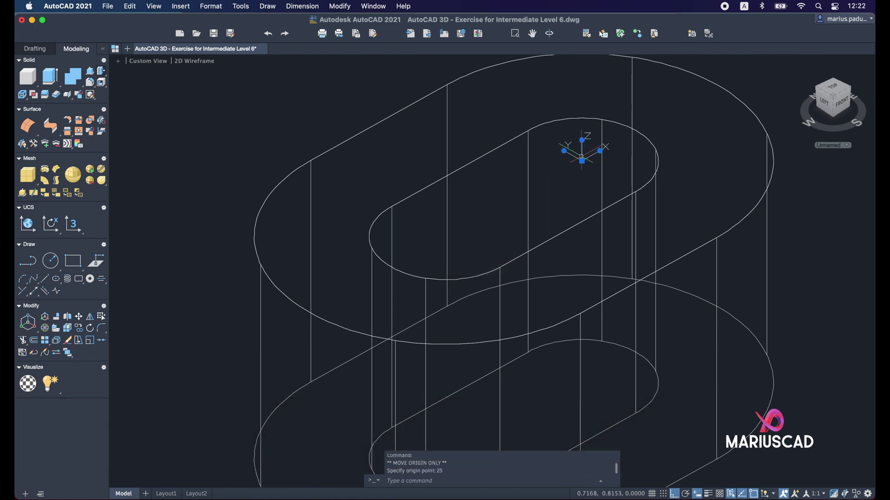
key("Escape")
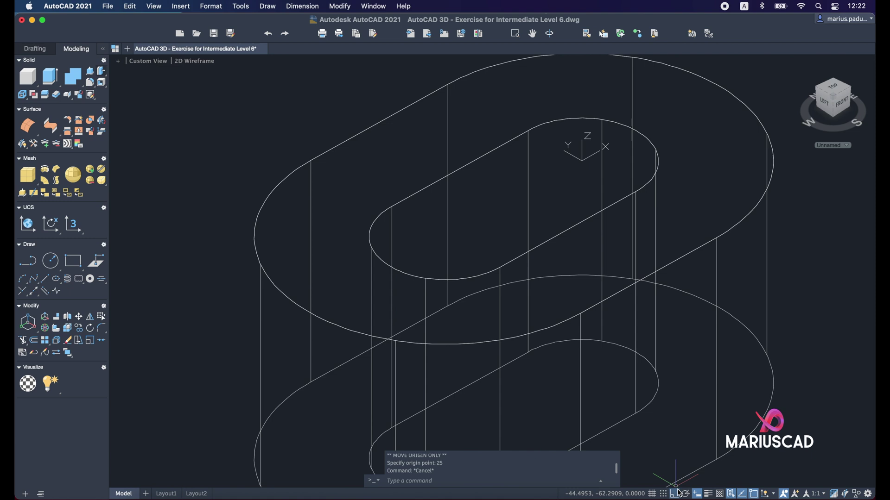
Move only the UCS origin 25 units along negative Y, onto the slotted solid's outer top edge
middle_click_drag(688, 231, 505, 279)
left_click(402, 199)
left_click(400, 202)
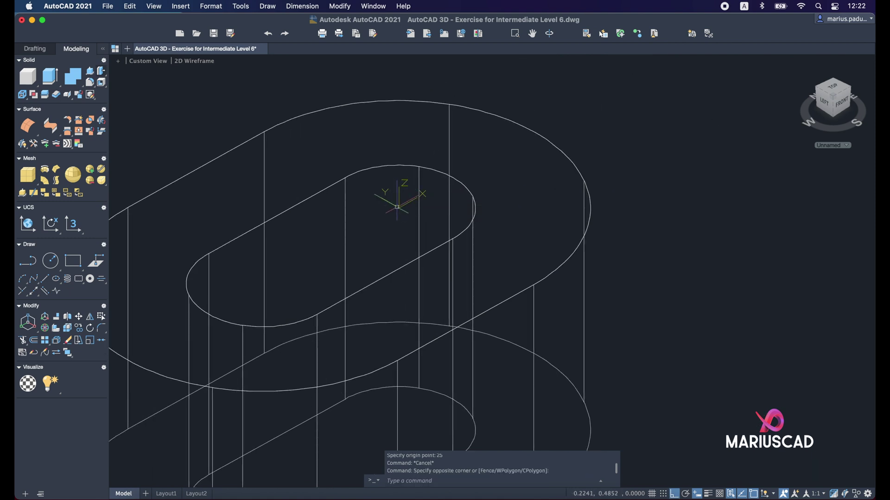
left_click(399, 206)
mouse_move(398, 208)
left_click(428, 227)
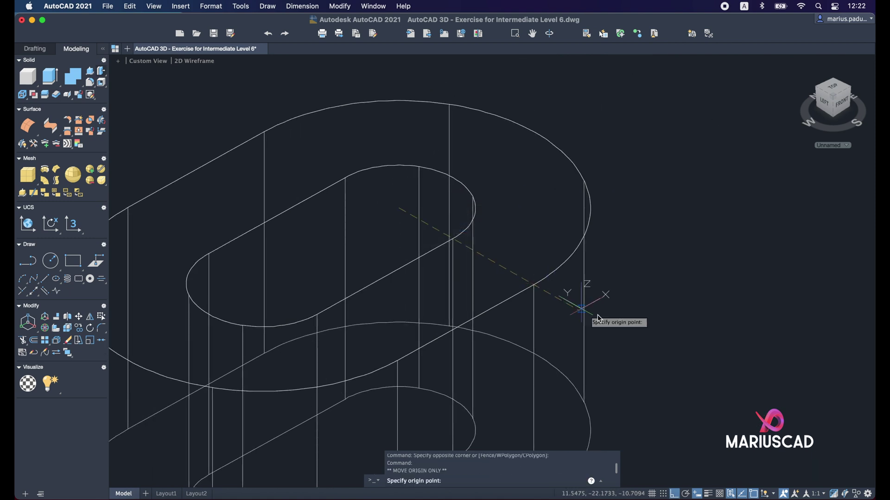
type("25")
key("Return")
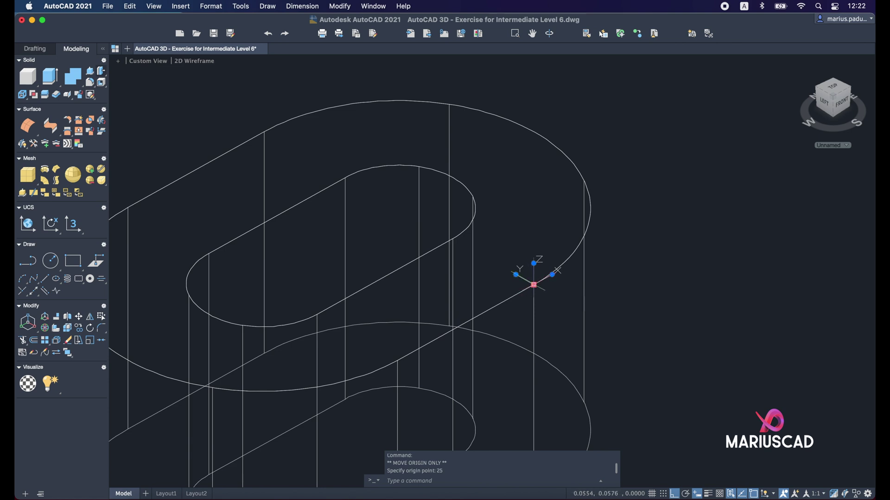
Move only the UCS origin 22.5 units down the slotted solid's outer side
mouse_move(533, 284)
left_click(570, 304)
middle_click_drag(598, 354, 561, 180)
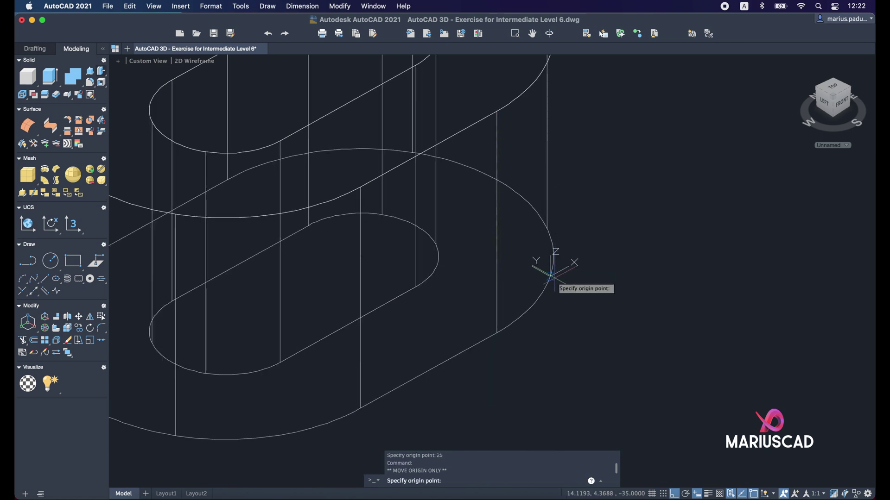
type("22.5")
key("Return")
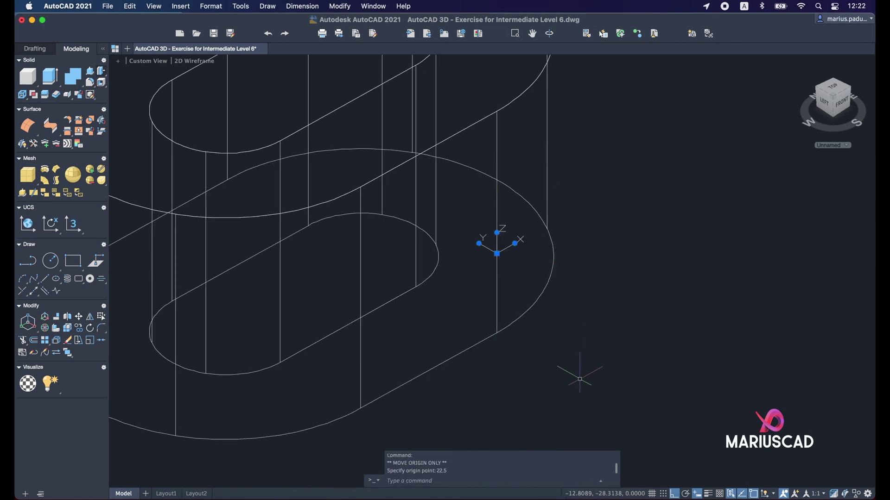
key("Escape")
Create a box from corner 0,0 with length 140 along X, width 50 along Y and height 10
scroll(593, 230, "down", 5)
middle_click_drag(627, 224, 616, 237, "shift")
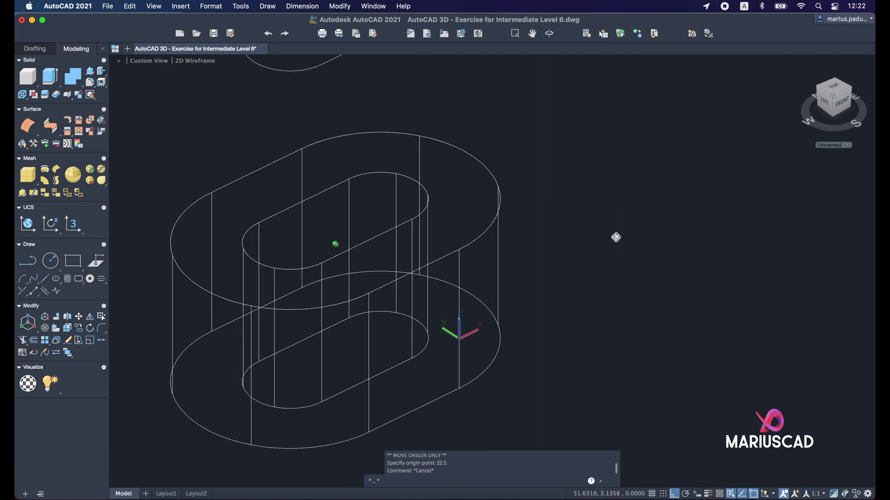
type("box")
key("Return")
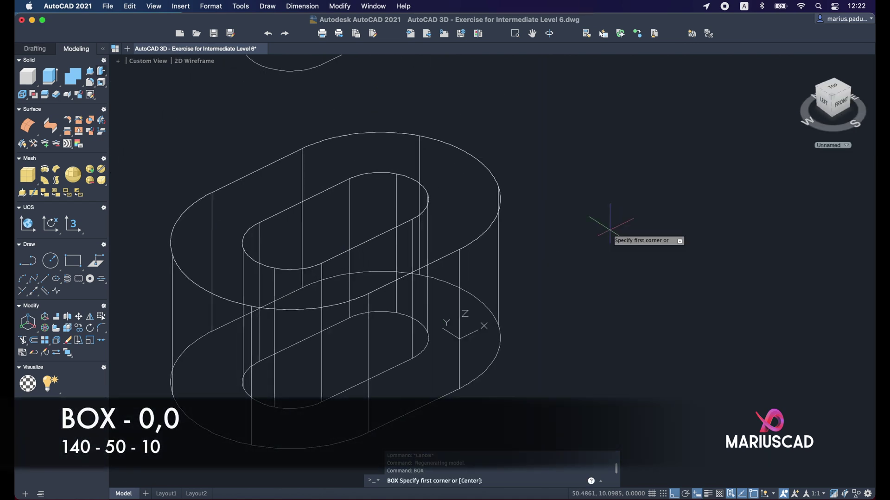
type("0,0")
key("Return")
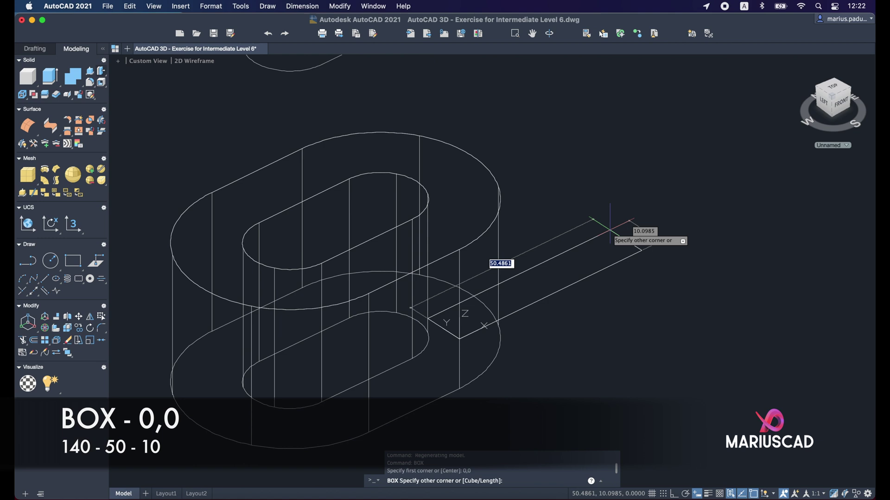
scroll(610, 147, "up", 5)
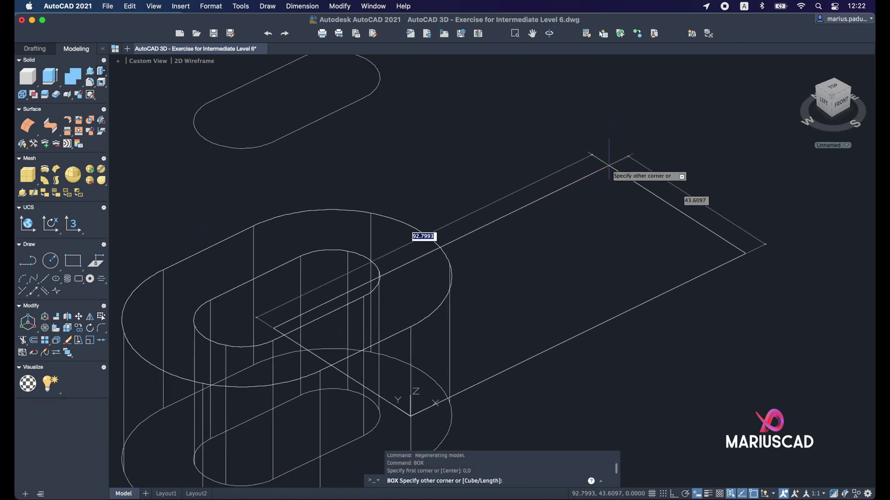
key("Tab")
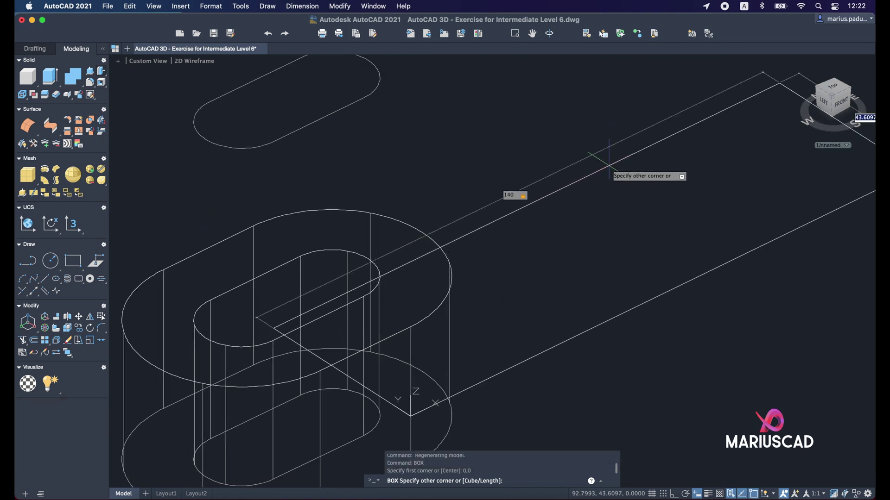
type("50")
key("Return")
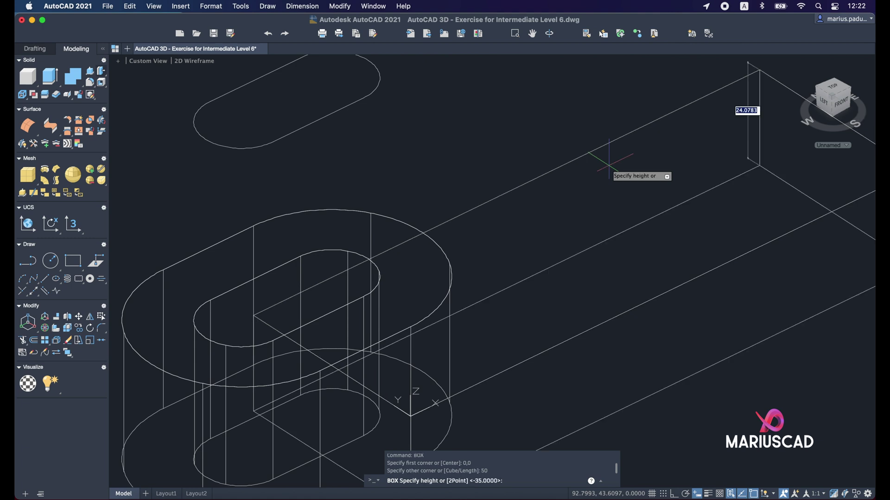
scroll(484, 200, "down", 3)
scroll(484, 200, "down", 3)
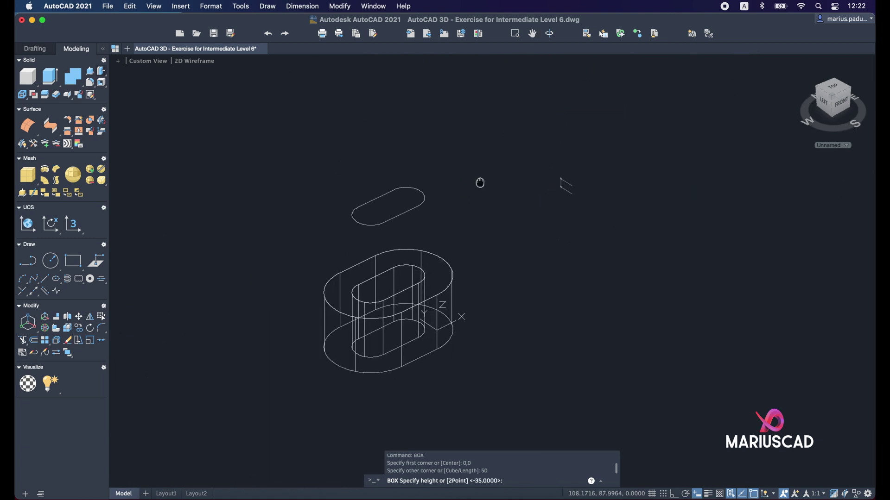
key("Return")
key("Escape")
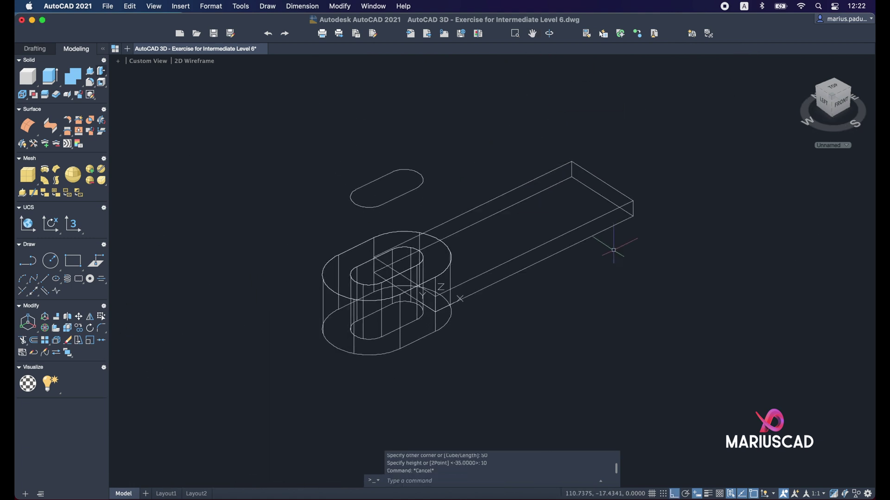
Inspect the model in the Shaded with edges visual style and return to 2D Wireframe
middle_click_drag(614, 251, 588, 222, "shift")
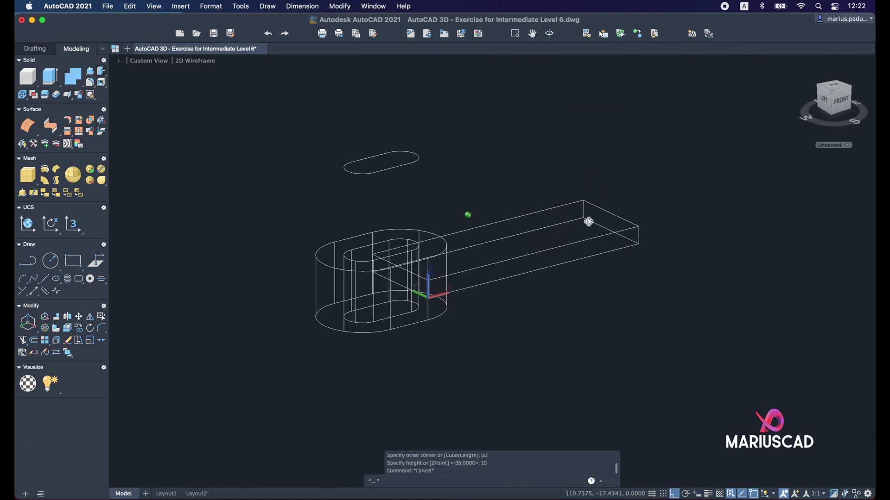
left_click(205, 65)
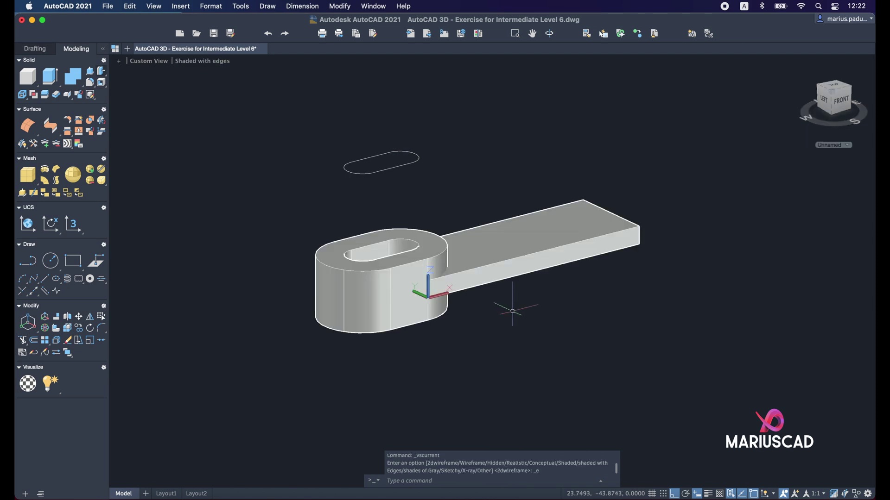
mouse_move(511, 311)
middle_mouse_down("shift")
mouse_move(584, 397)
mouse_move(578, 306)
mouse_move(578, 324)
middle_mouse_up("shift")
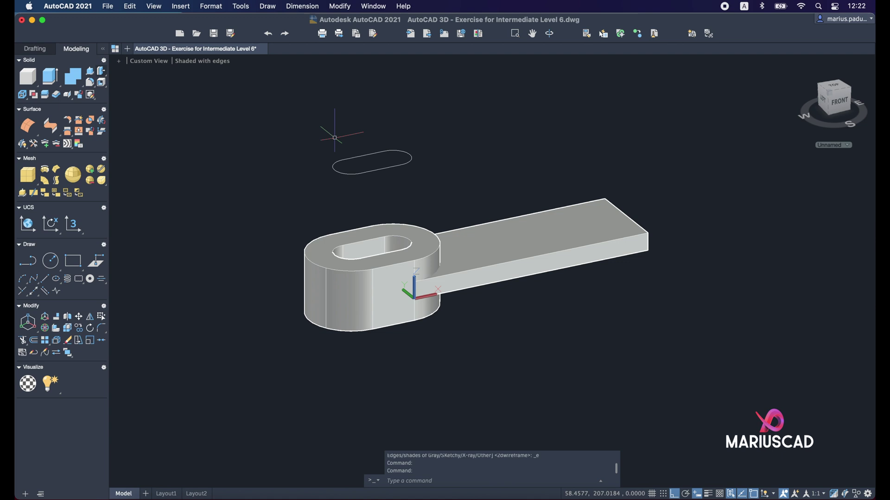
left_click(205, 66)
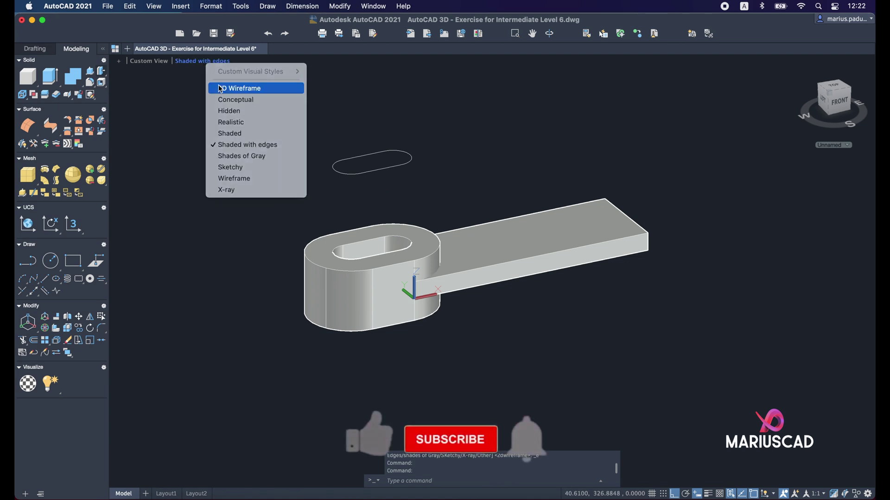
left_click(234, 87)
Switch from the reference image back to AutoCAD and move only the UCS origin 10 units up along Z, onto the plate's top corner
scroll(503, 300, "up", 4)
scroll(504, 300, "down", 4)
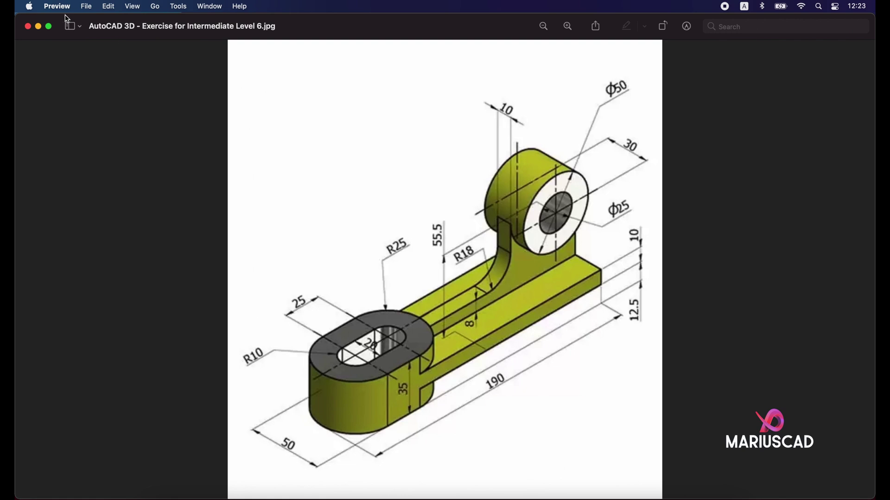
left_click(39, 26)
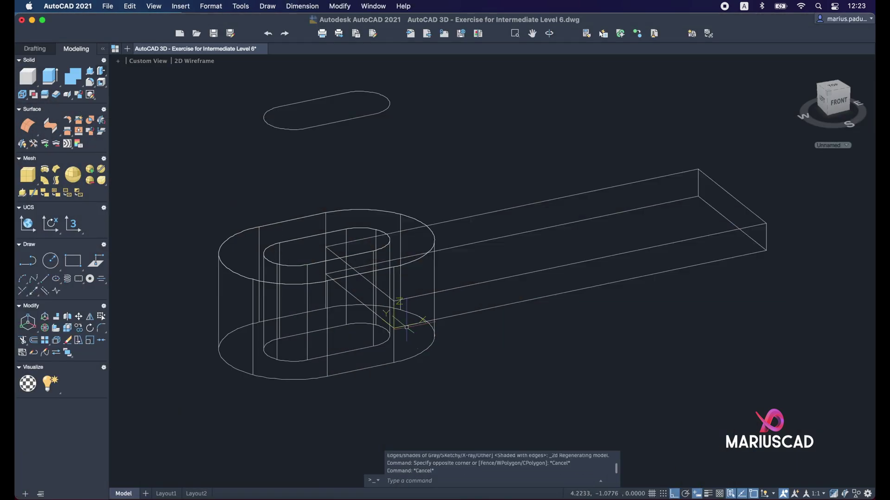
mouse_move(395, 329)
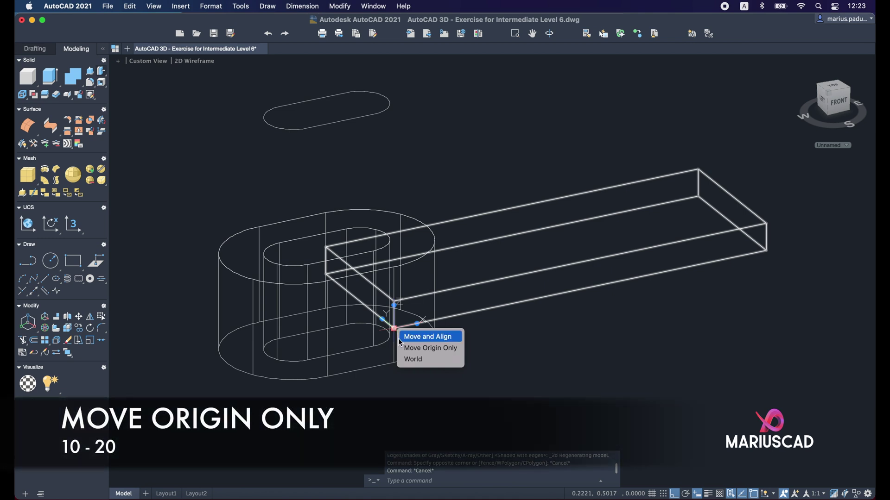
left_click(417, 348)
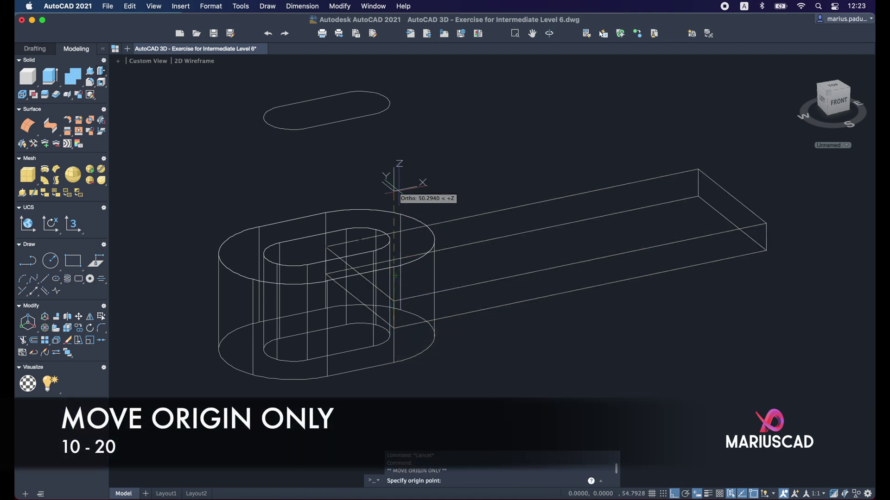
type("10")
key("Return")
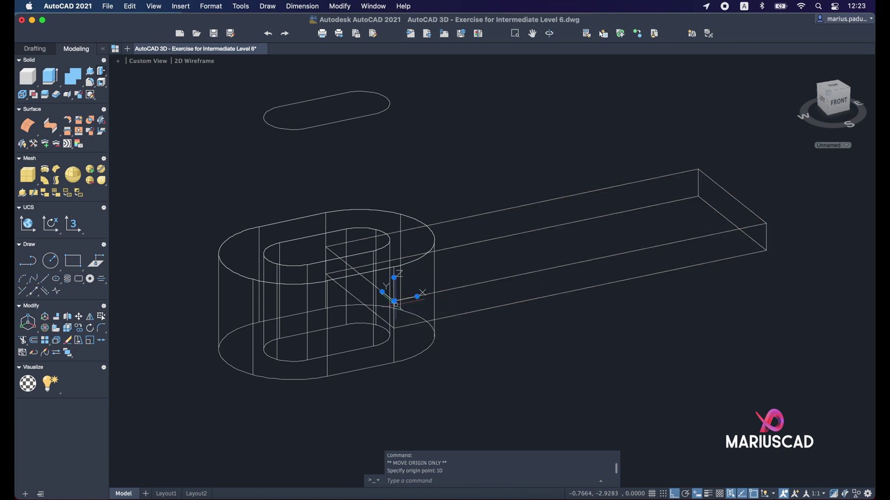
key("Escape")
Move only the UCS origin 20 units along positive Y, on the plate's top end edge
middle_click_drag(402, 319, 607, 385, "shift")
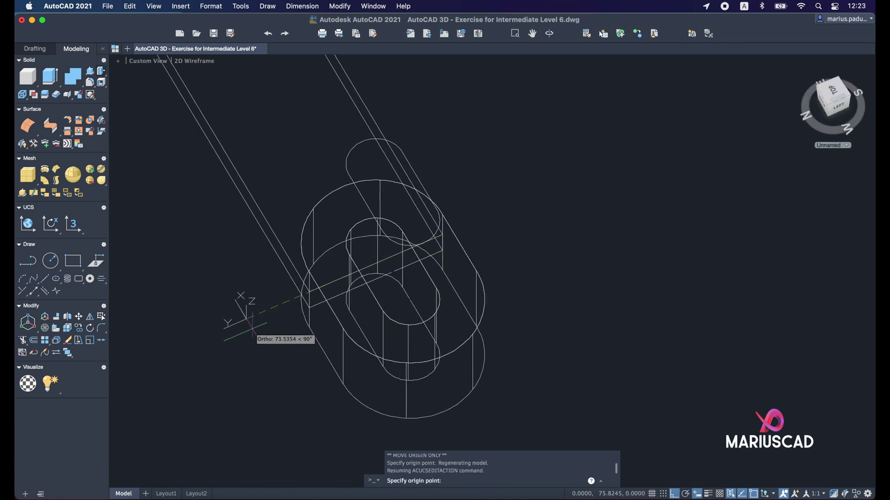
middle_click_drag(209, 327, 218, 322)
type("20")
key("Return")
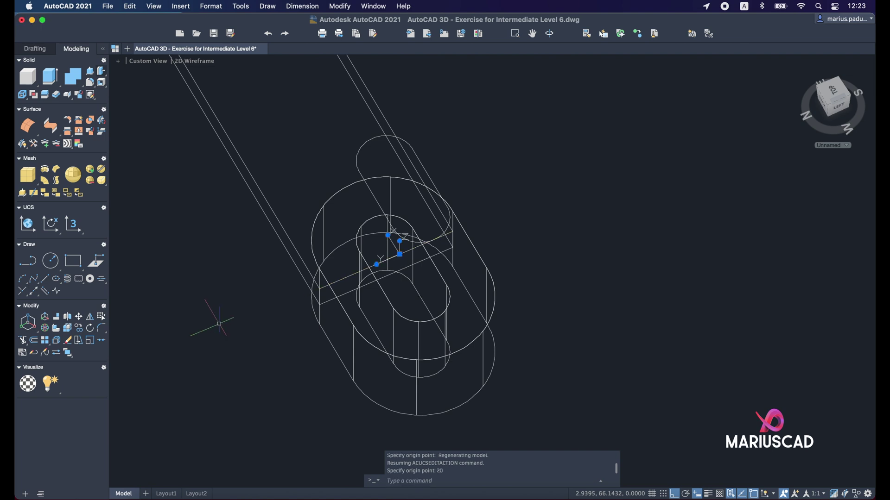
key("Escape")
Set the view to Front and align the UCS to the current view
middle_click_drag(433, 298, 346, 246, "shift")
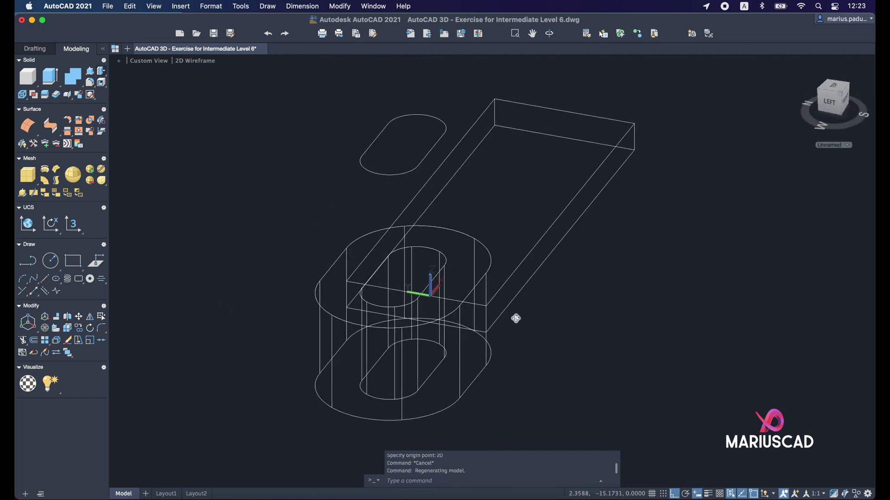
middle_click_drag(514, 318, 372, 288, "shift")
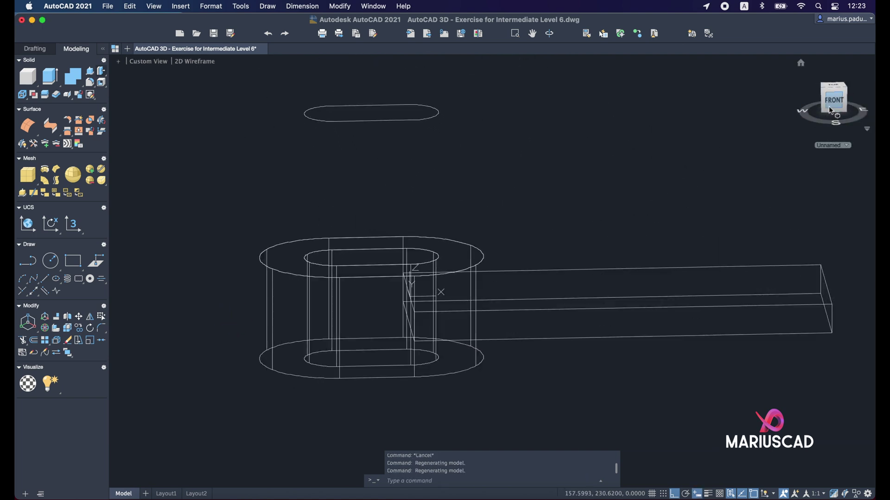
left_click(830, 107)
left_click(832, 108)
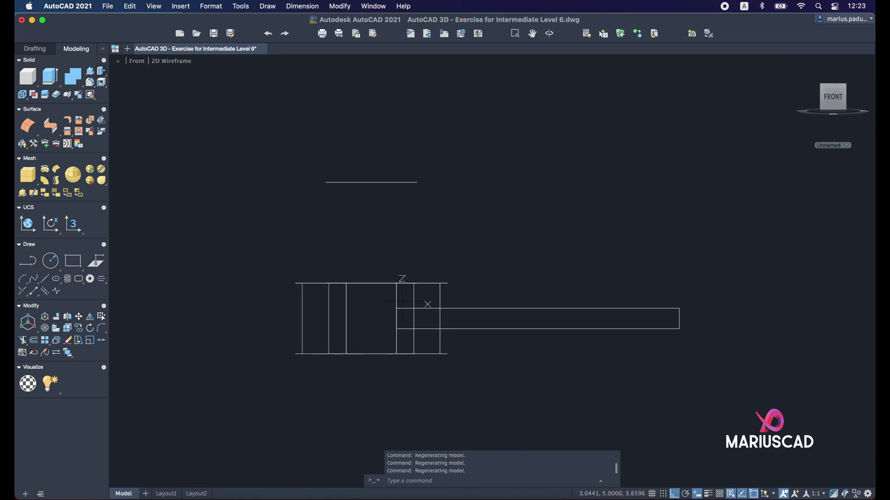
scroll(403, 296, "up", 2)
left_click(238, 6)
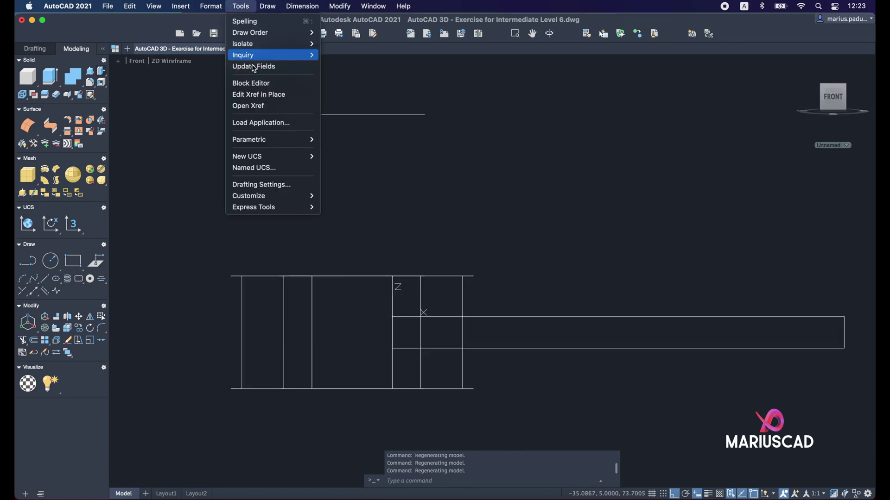
mouse_move(274, 154)
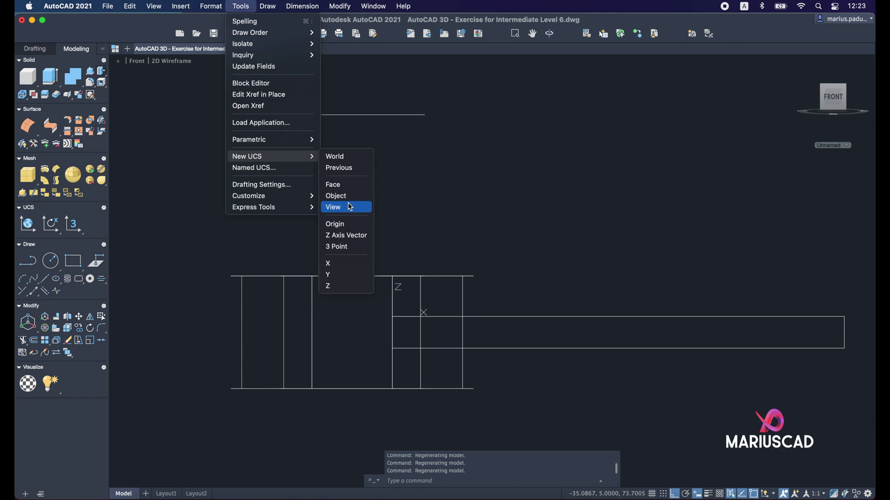
left_click(349, 206)
Start a line at 0,0 and draw its first segment 140 units along positive X over the plate's top edge
middle_click_drag(531, 270, 473, 274)
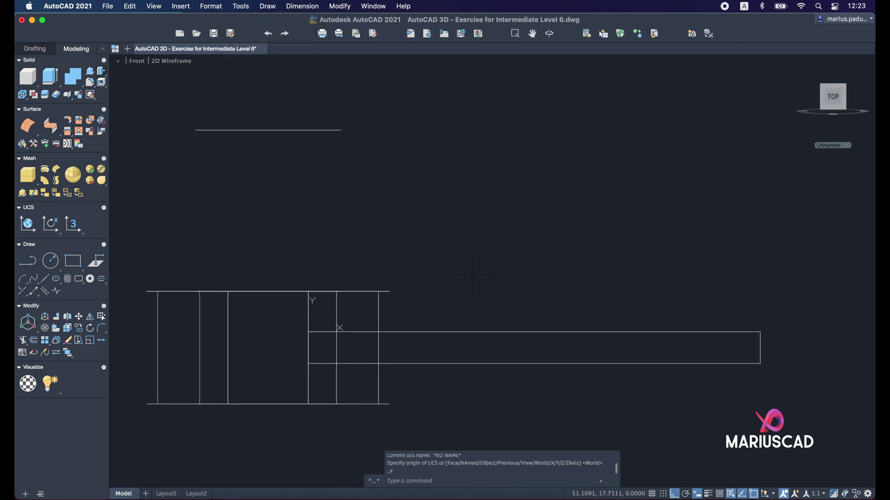
type("line")
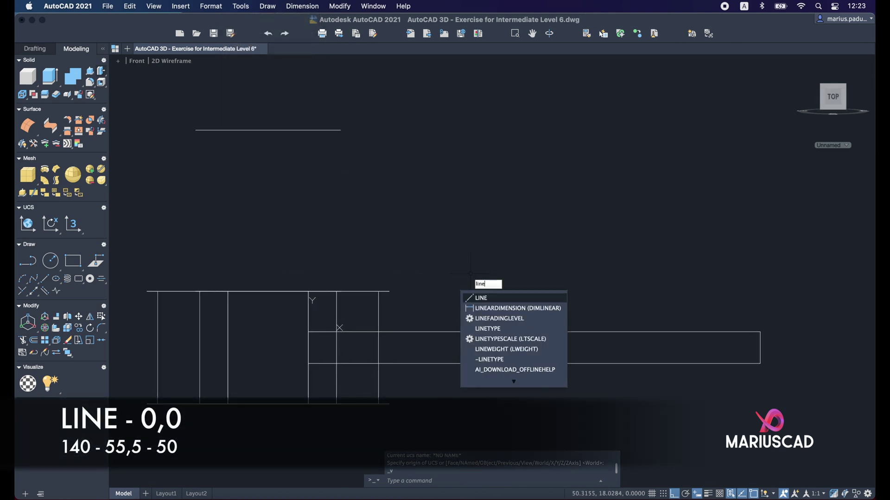
key("Return")
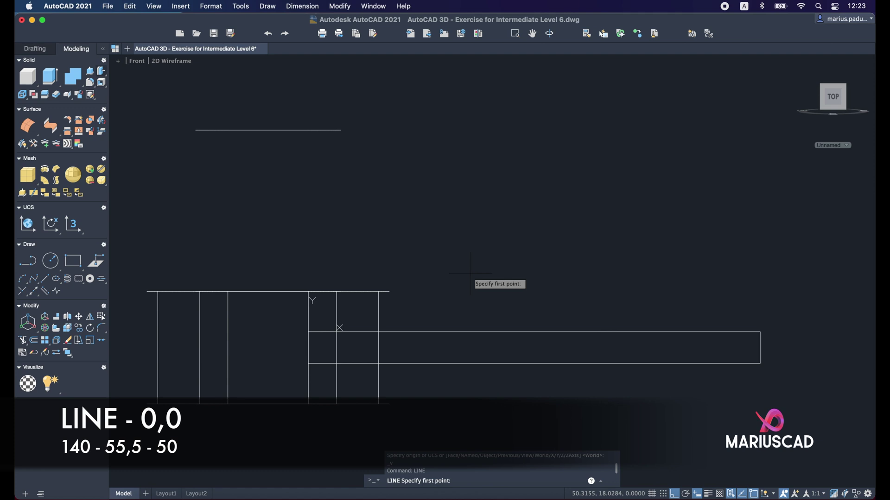
key("Return")
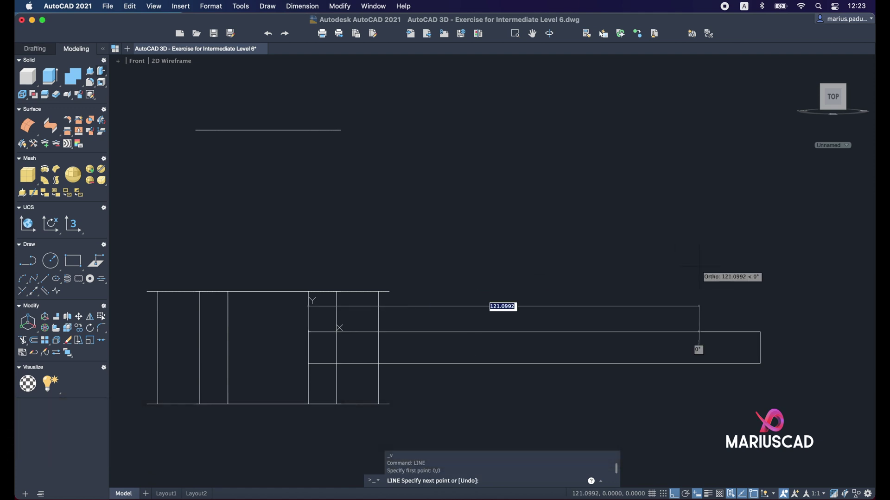
type("140")
key("Return")
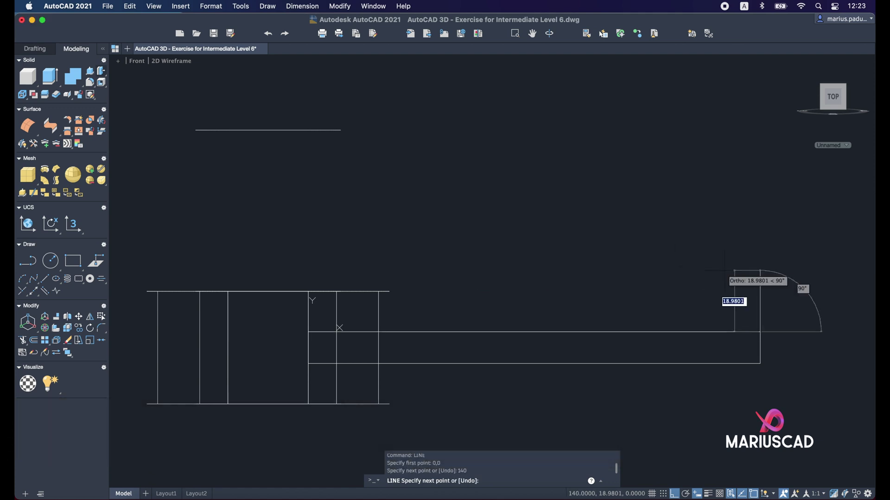
Continue the line 55.5 units straight up from the plate's far end and 50 units back along negative X
middle_click_drag(726, 183, 542, 215)
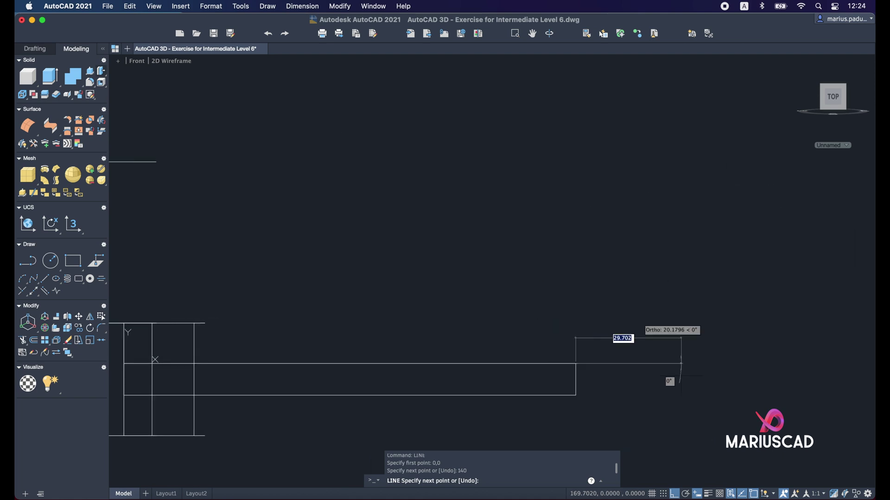
left_click(713, 496)
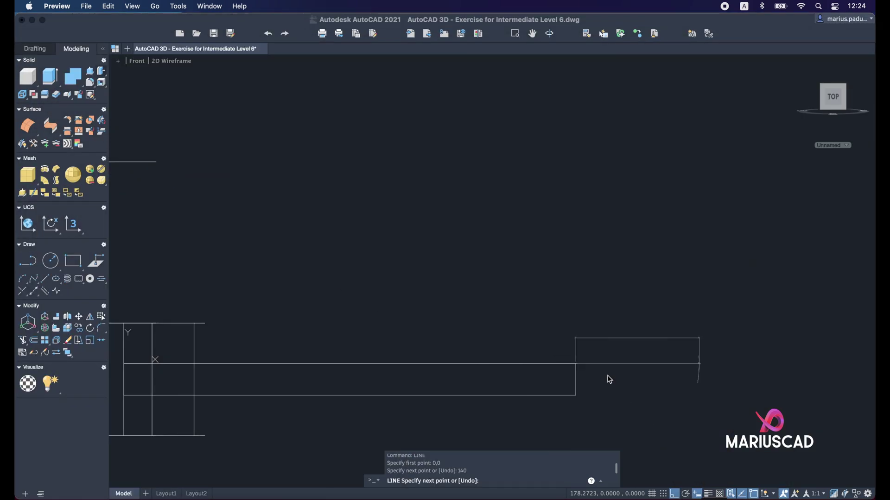
left_click(608, 316)
type("55.5")
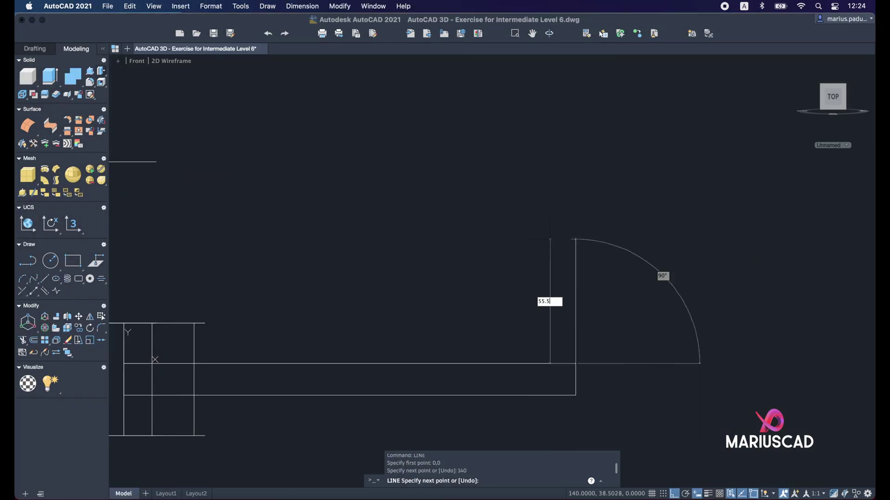
key("Return")
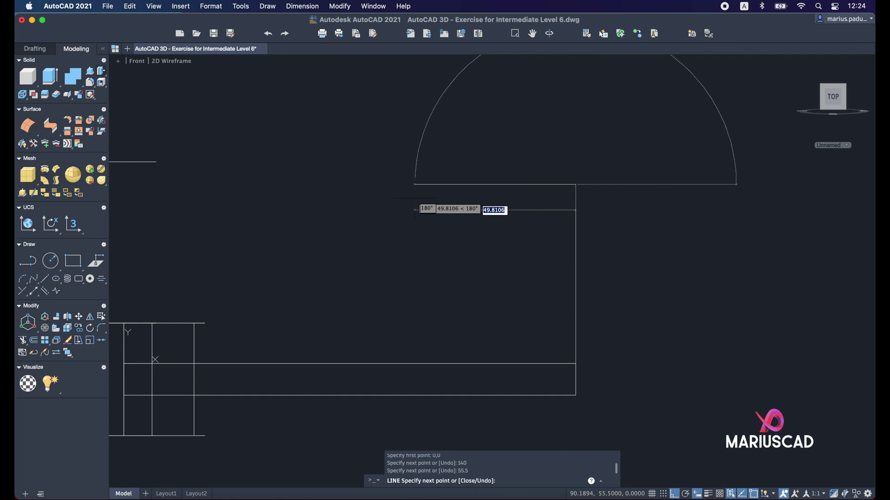
type("50")
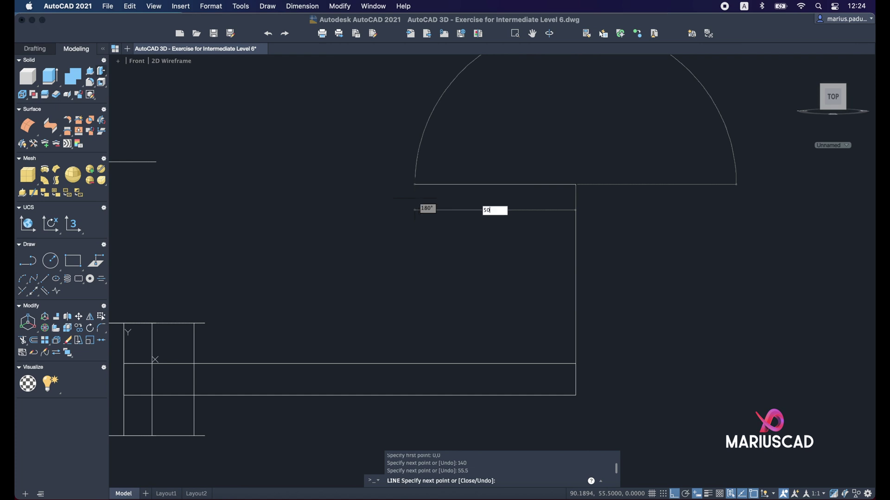
key("Return")
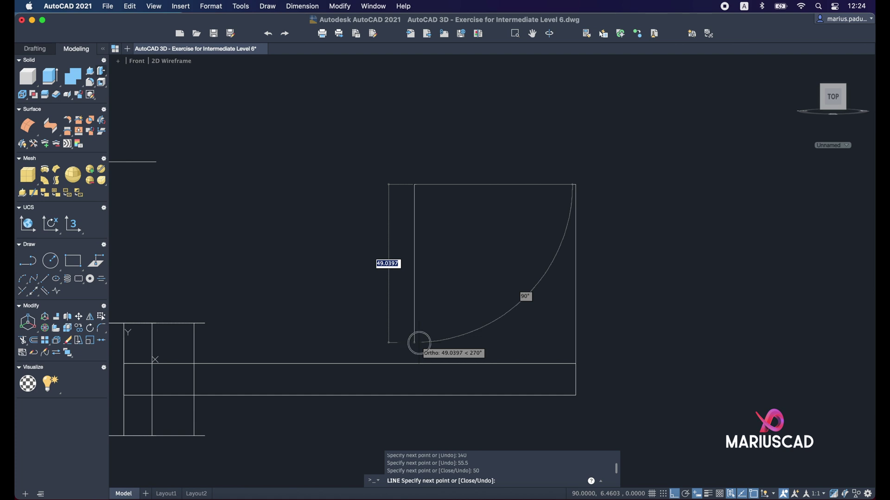
End the upright's open downward segment above the plate, and from 0,0 draw a line 8 units up and along positive X past it
key("Escape")
middle_click_drag(286, 308, 467, 280)
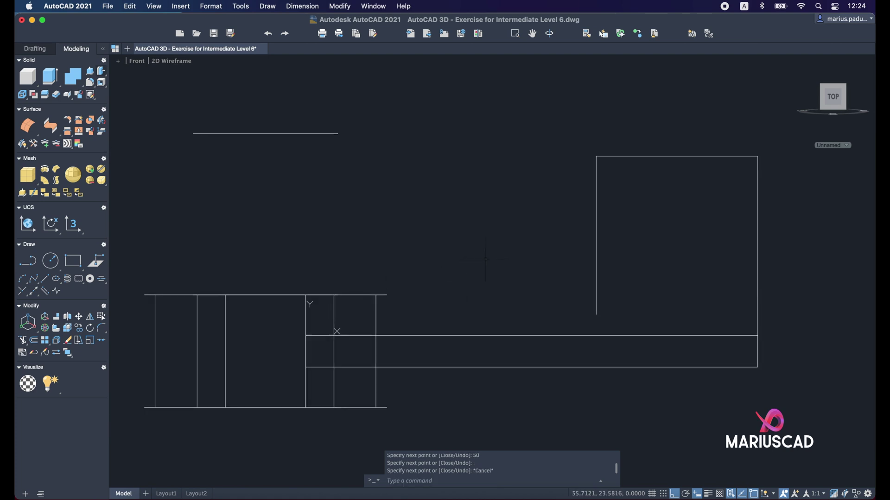
type("line")
key("Return")
type("0")
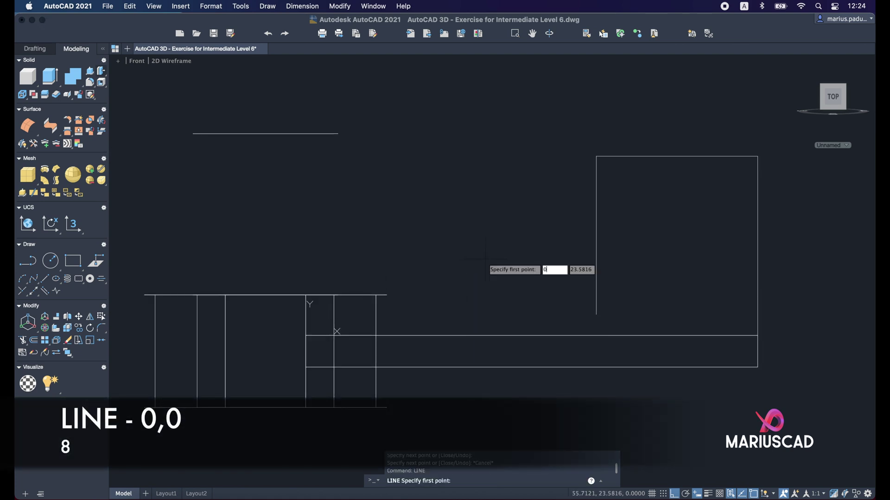
type(",0")
key("Return")
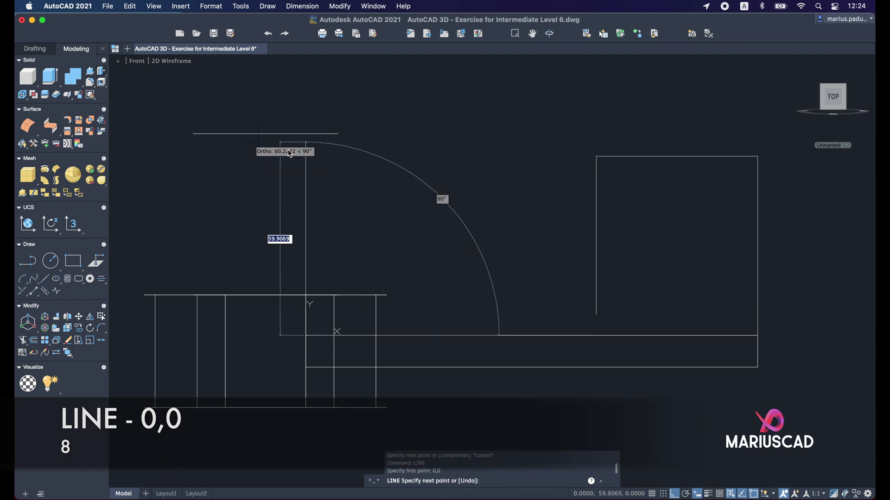
type("8")
key("Return")
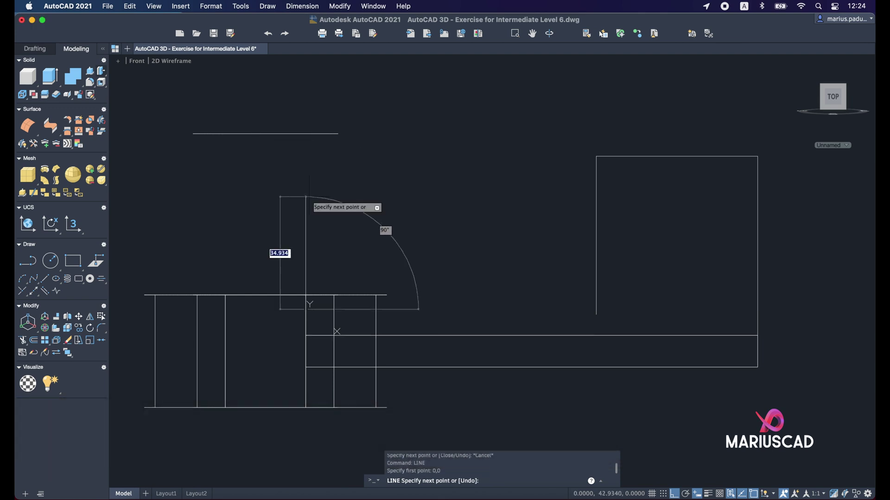
left_click(662, 273)
key("Escape")
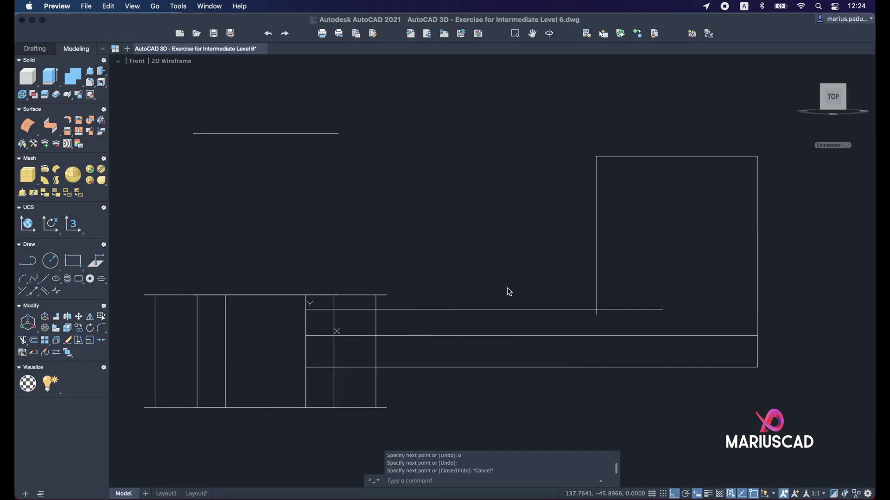
Fillet the corner between the upright's inner vertical line and the horizontal line above the plate with radius 18
left_click(509, 264)
key("Escape")
key("Escape")
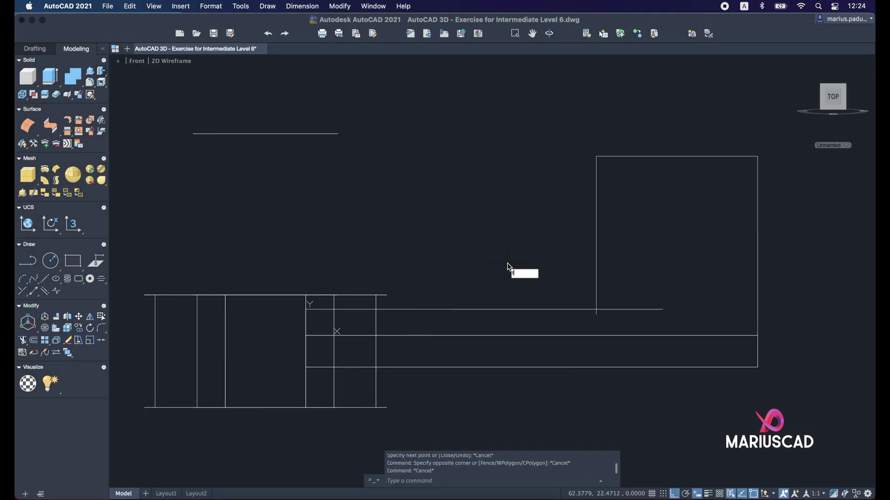
key("Return")
type("r")
key("Return")
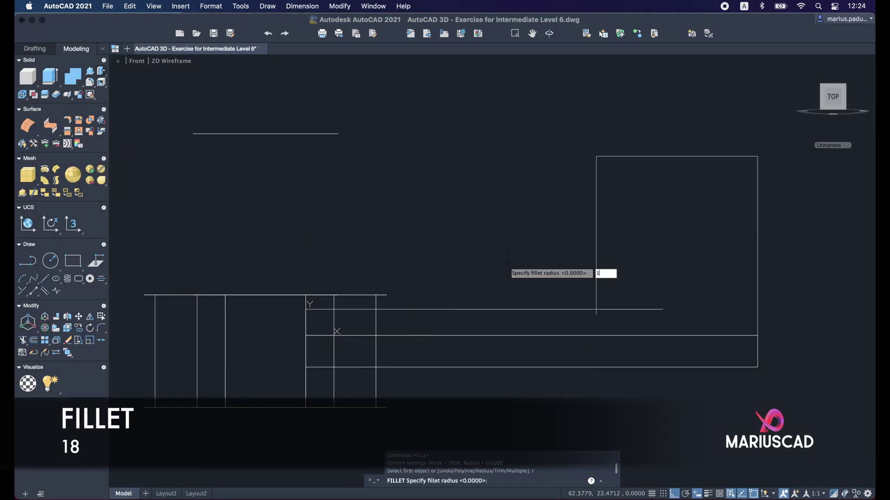
type("18")
key("Return")
left_click(596, 284)
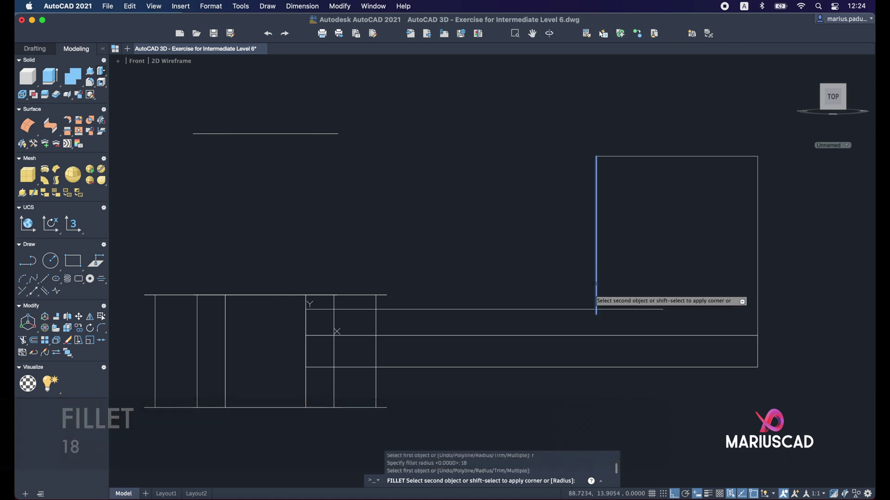
left_click(579, 309)
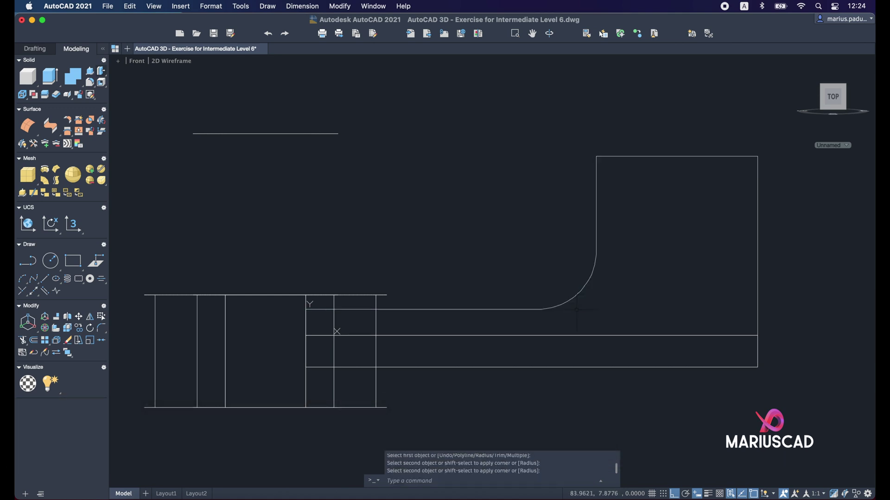
Draw a circle of radius 25 centred on the midpoint of the upright's top line
middle_click_drag(634, 222, 525, 281)
type("cir")
key("Return")
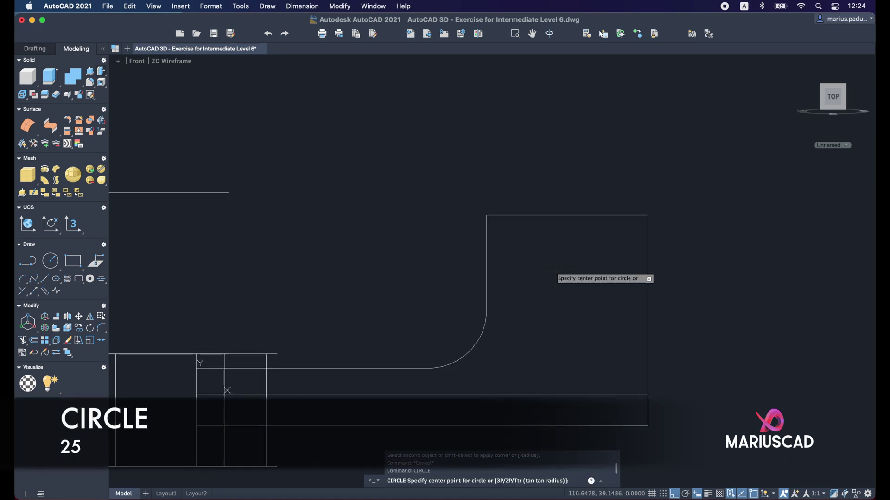
left_click(567, 215)
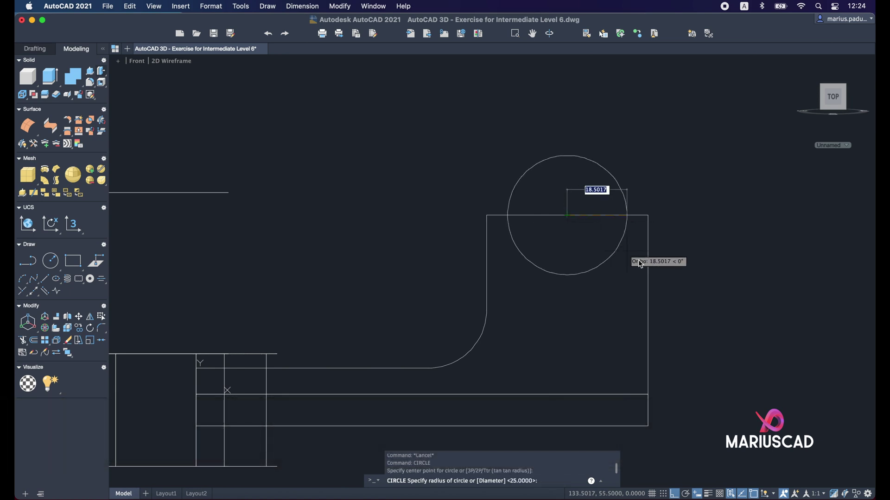
type("25")
key("Return")
key("Escape")
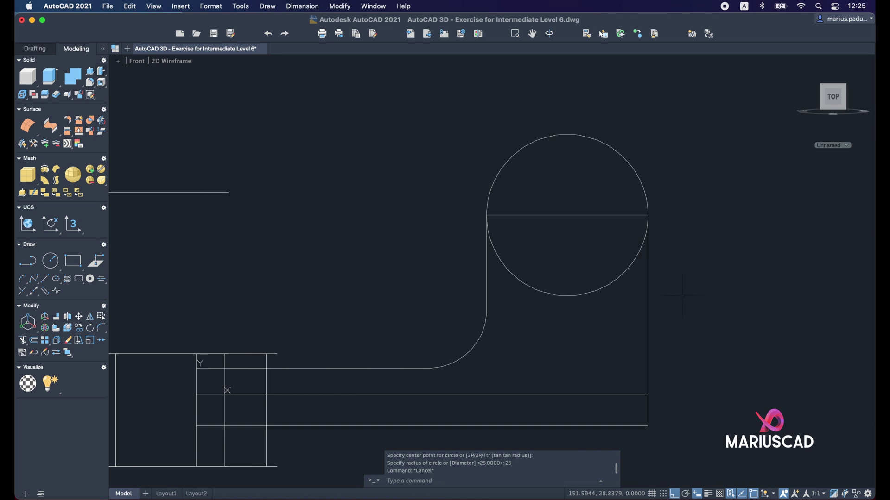
Trim away the circle's upper half above the upright's top line
left_click(708, 338)
left_click(428, 119)
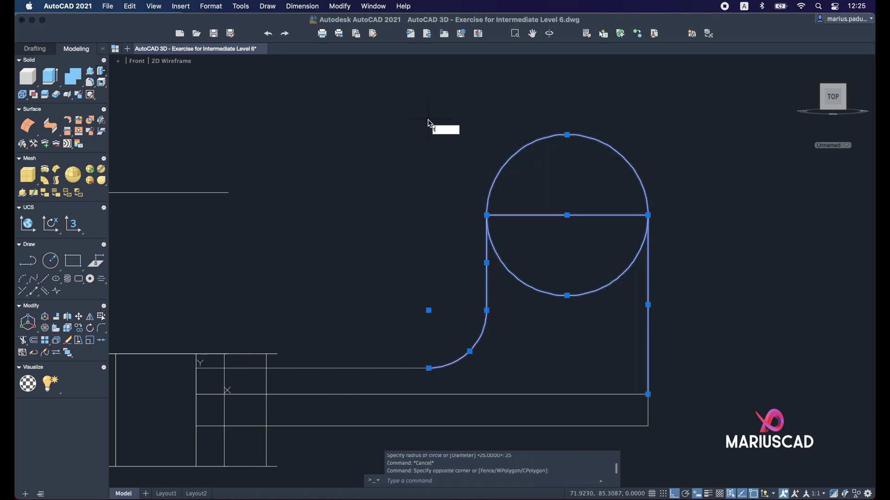
type("tr")
key("Return")
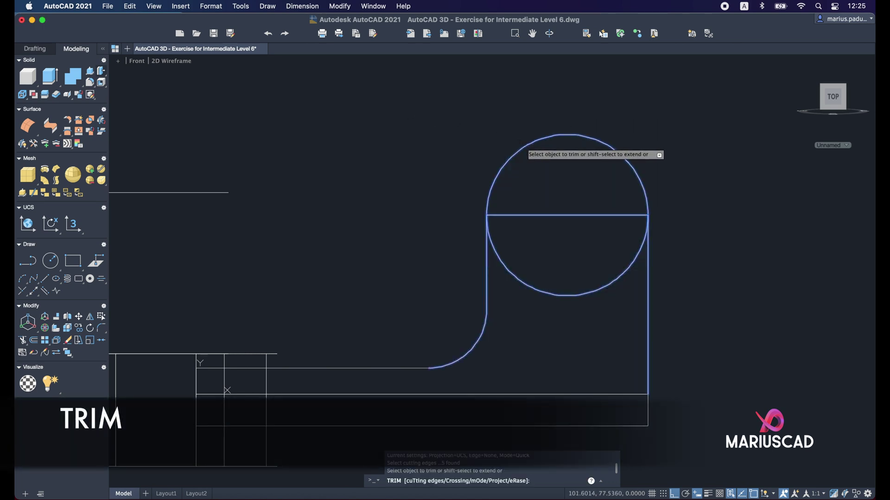
left_click(526, 144)
key("Escape")
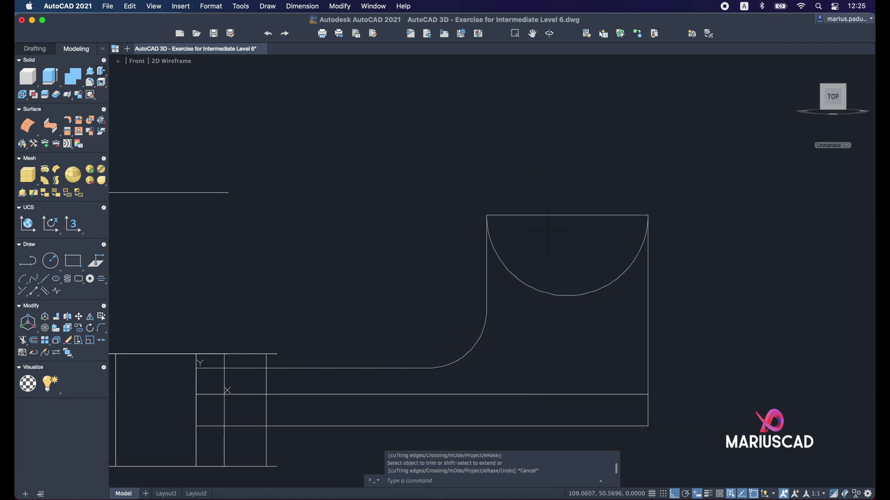
Join the rib outline's lines, fillet arc and lower half circle into one closed polyline, leaving out the upright's straight top line
left_click(712, 339)
left_click(445, 285)
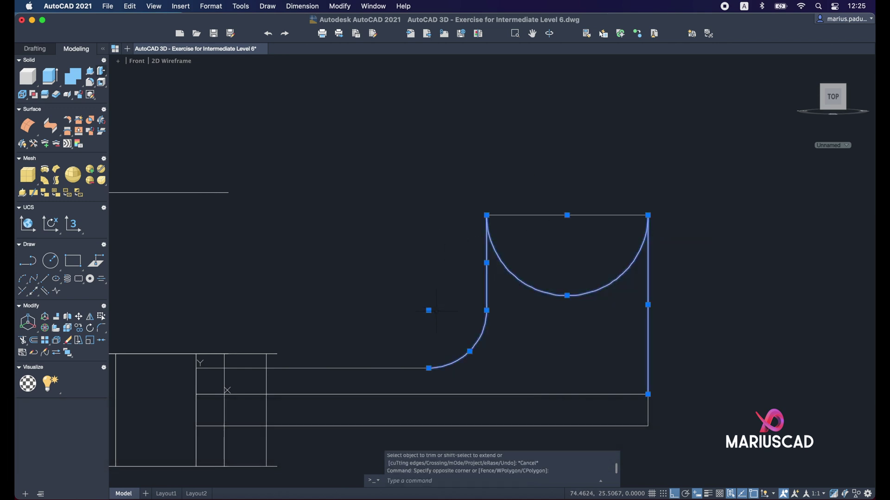
middle_click_drag(440, 315, 546, 365, "shift")
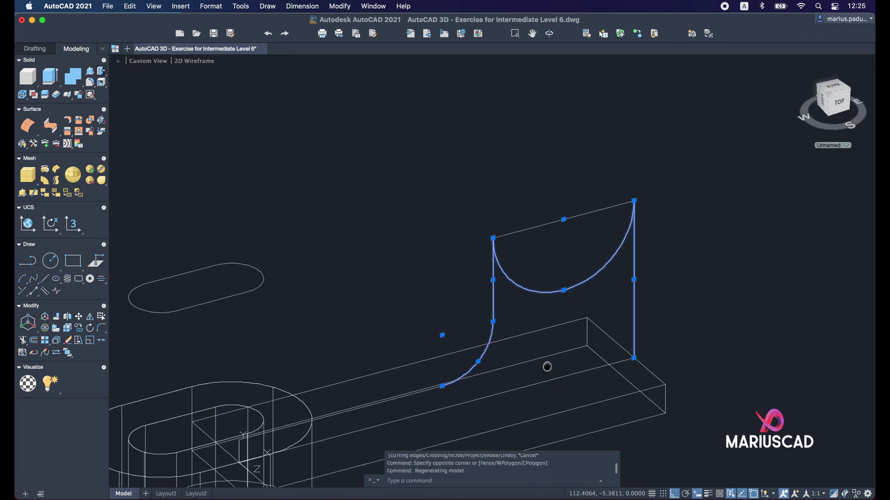
left_click(547, 293)
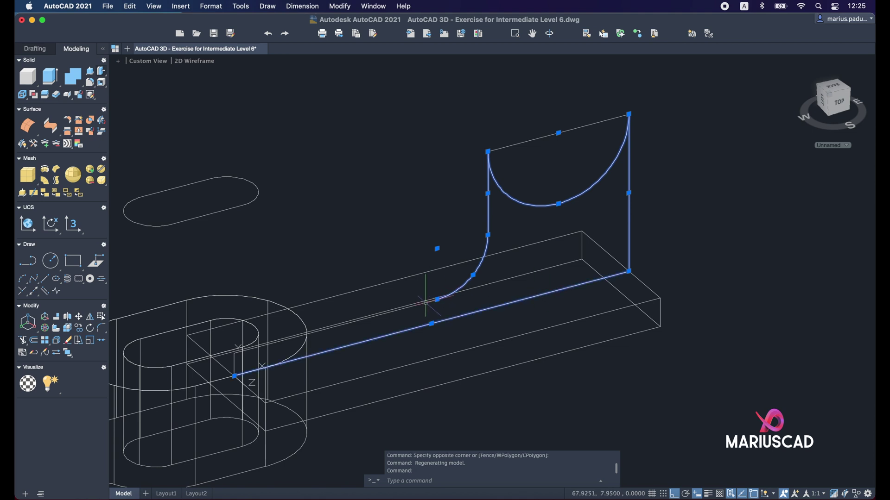
scroll(425, 303, "up", 5)
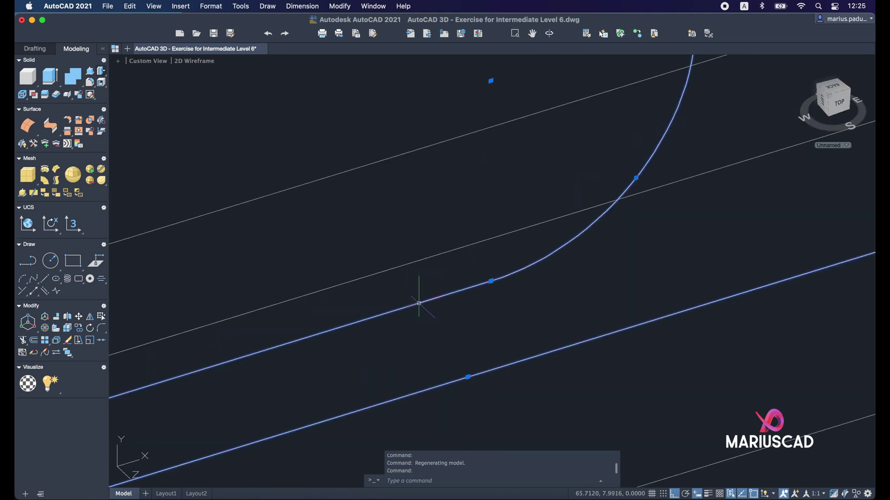
scroll(418, 304, "down", 5)
scroll(352, 313, "up", 5)
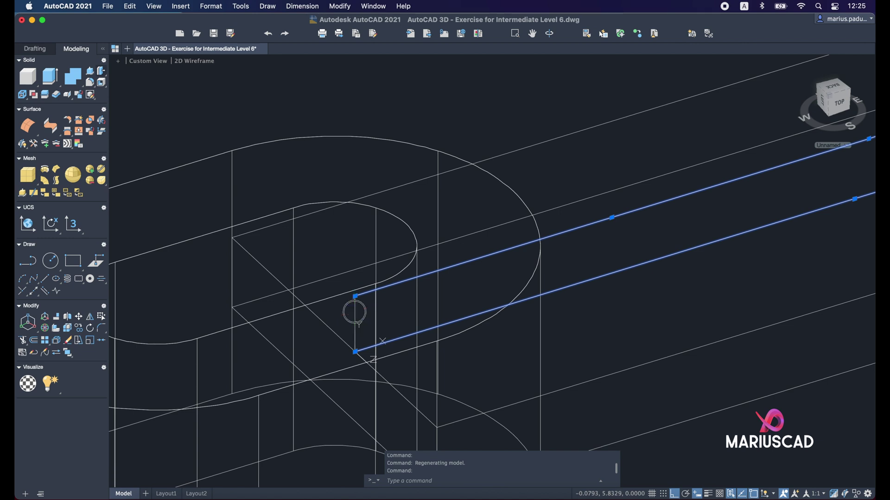
scroll(354, 312, "down", 4)
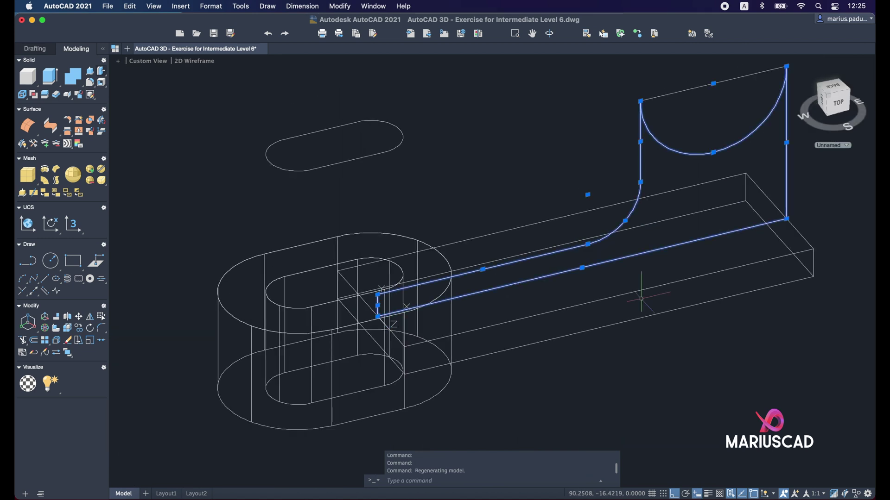
type("j")
key("Return")
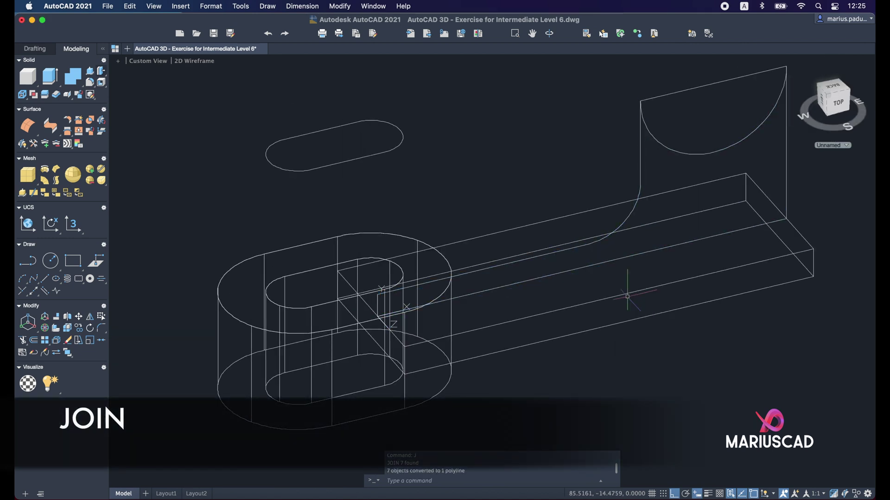
Presspull the joined rib profile 10 units toward negative Z over the base plate
left_click(643, 168)
middle_click_drag(526, 221, 634, 251, "shift")
scroll(684, 226, "down", 6)
scroll(633, 252, "up", 3)
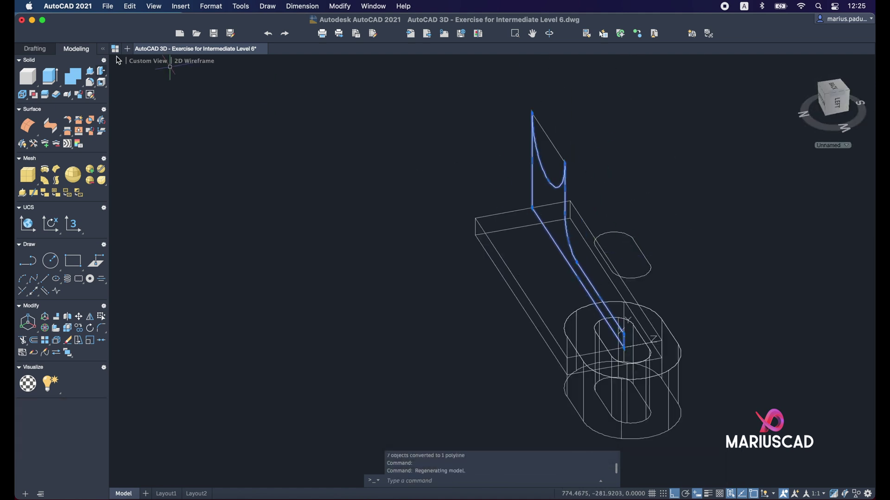
left_click(89, 73)
left_click(561, 216)
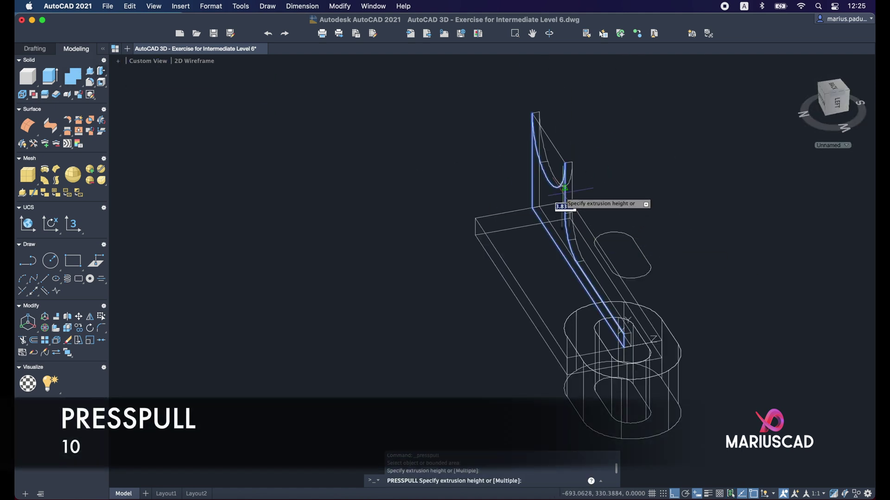
type("10")
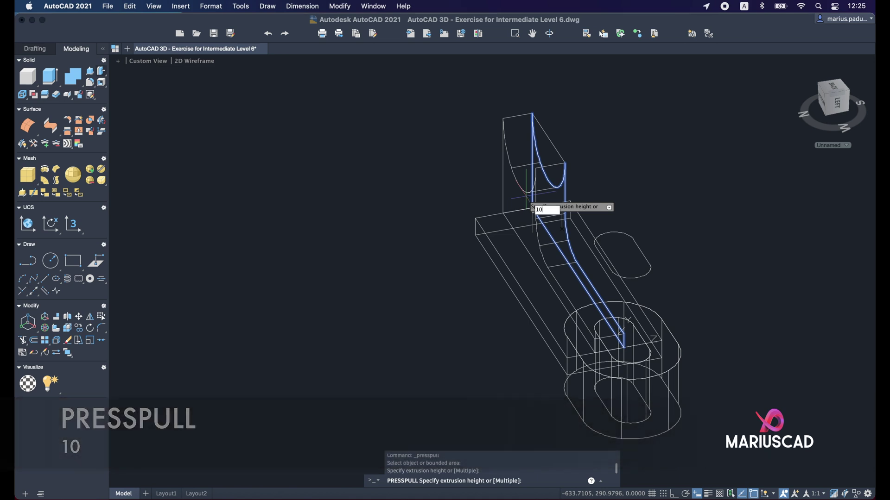
key("Return")
Set the visual style to Shaded with edges and inspect where the plate and rib protrude into the slot
middle_click_drag(654, 276, 451, 164, "shift")
left_click(188, 63)
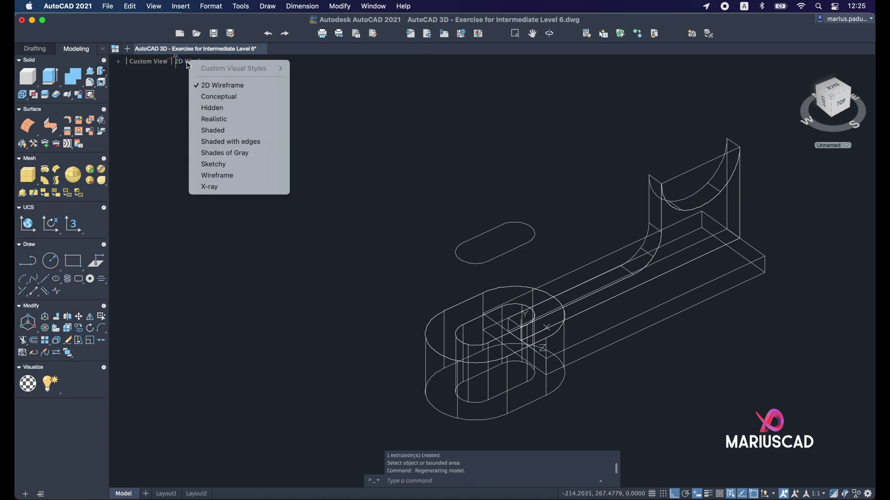
left_click(235, 142)
scroll(688, 333, "up", 3)
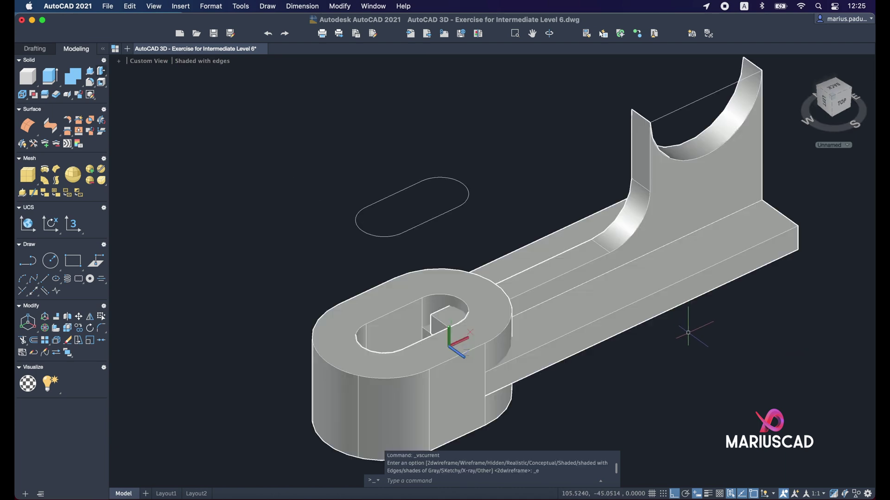
mouse_move(652, 376)
middle_mouse_down("shift")
mouse_move(658, 371)
mouse_move(599, 423)
mouse_move(605, 438)
middle_mouse_up("shift")
scroll(508, 330, "up", 2)
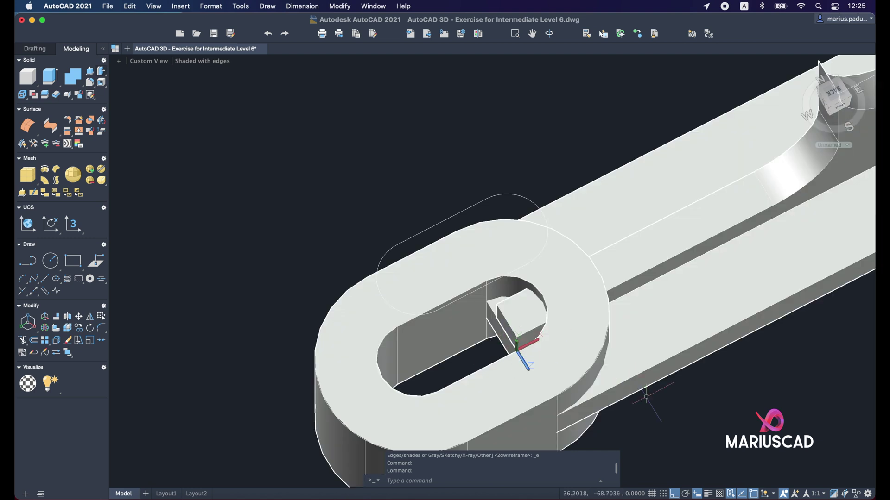
middle_click_drag(646, 397, 646, 306, "shift")
scroll(440, 181, "down", 3)
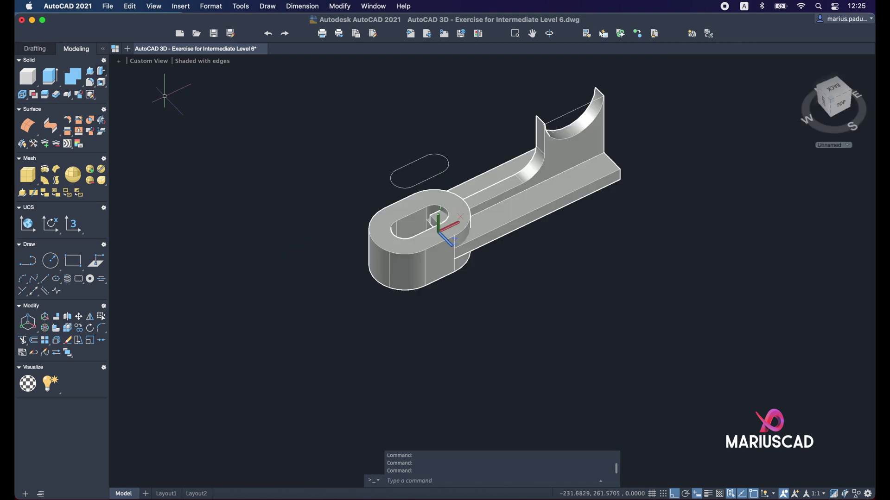
Presspull the slot outline floating above the end solid about 130 units down through the slot
left_click(90, 70)
scroll(451, 202, "up", 3)
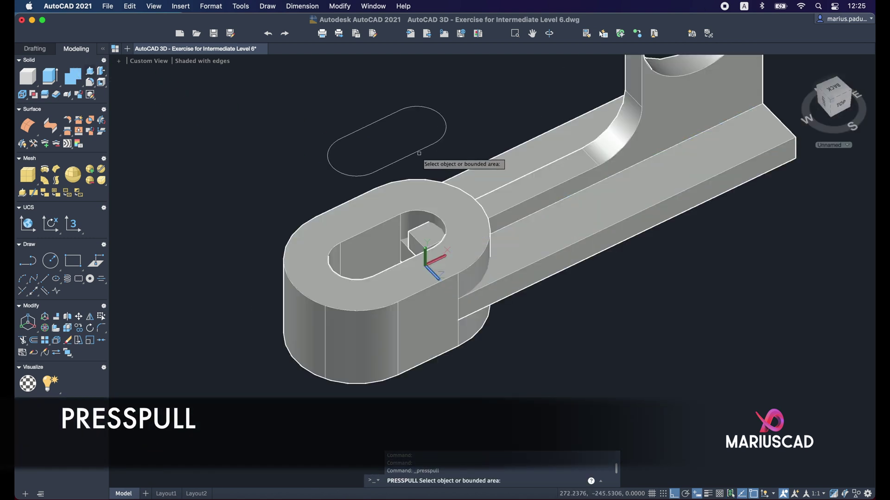
left_click(418, 151)
left_click(368, 254)
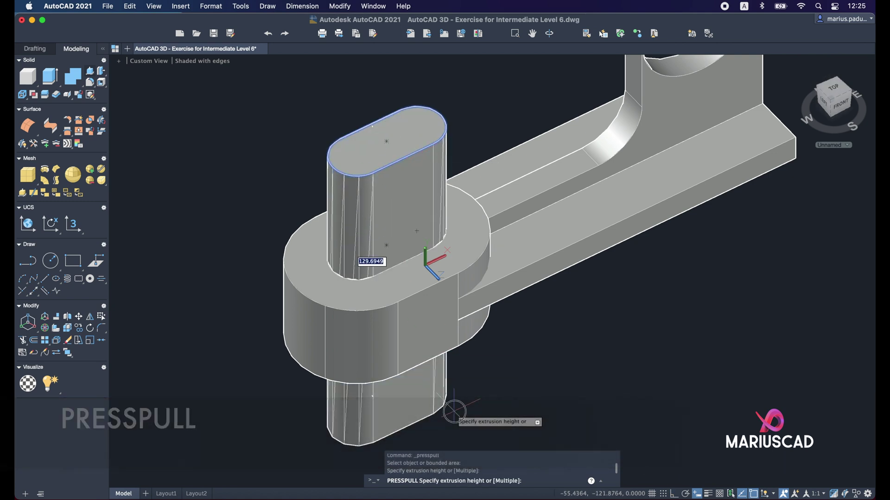
key("Escape")
Subtract the extruded slot solid from the base plate and the rib
type("sub")
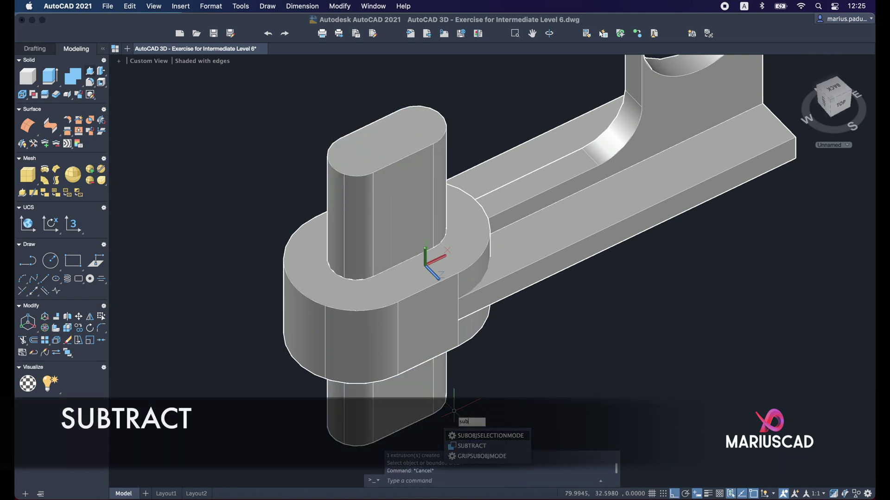
key("Return")
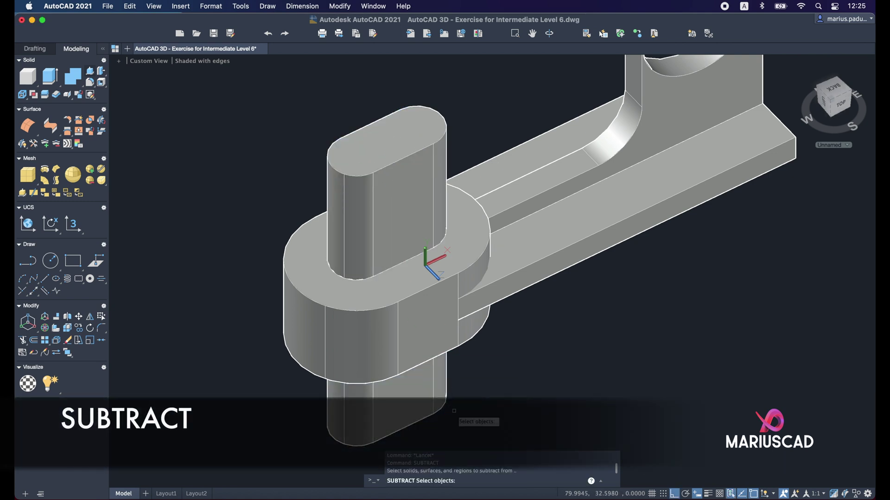
left_click(569, 230)
left_click(641, 125)
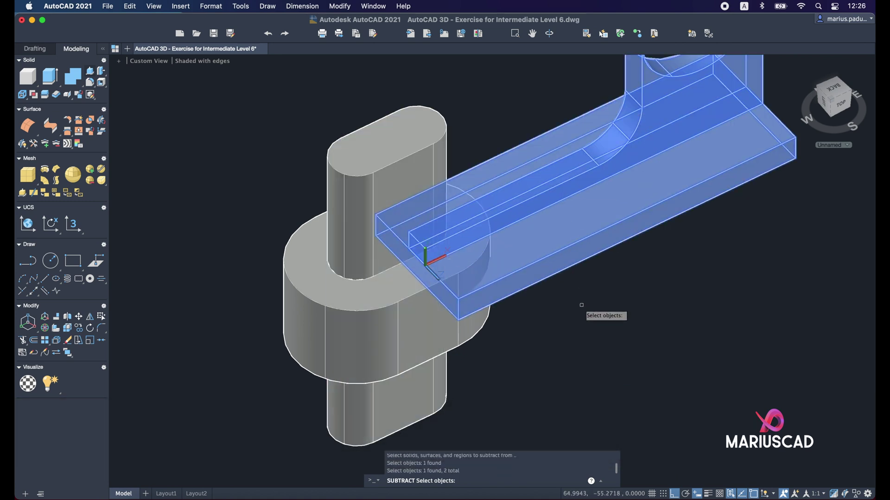
key("Return")
left_click(399, 137)
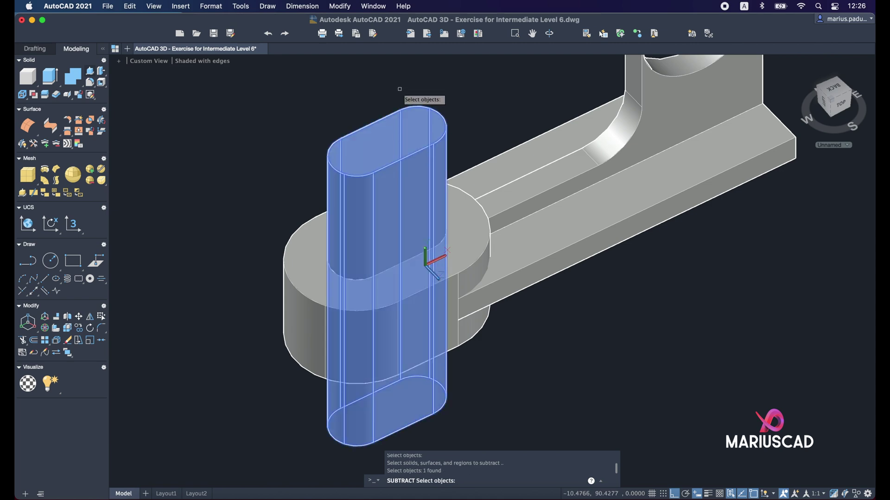
key("Return")
In the Front view, draw a circle of radius 25 centred on the midpoint of the line across the rib's half-round cutout
mouse_move(447, 158)
middle_mouse_down("shift")
mouse_move(510, 248)
mouse_move(516, 204)
middle_mouse_up("shift")
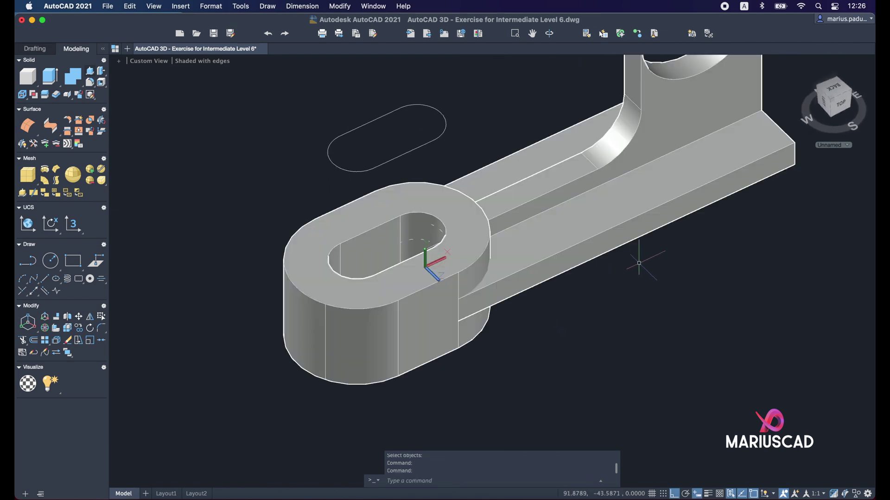
middle_click_drag(643, 261, 581, 319)
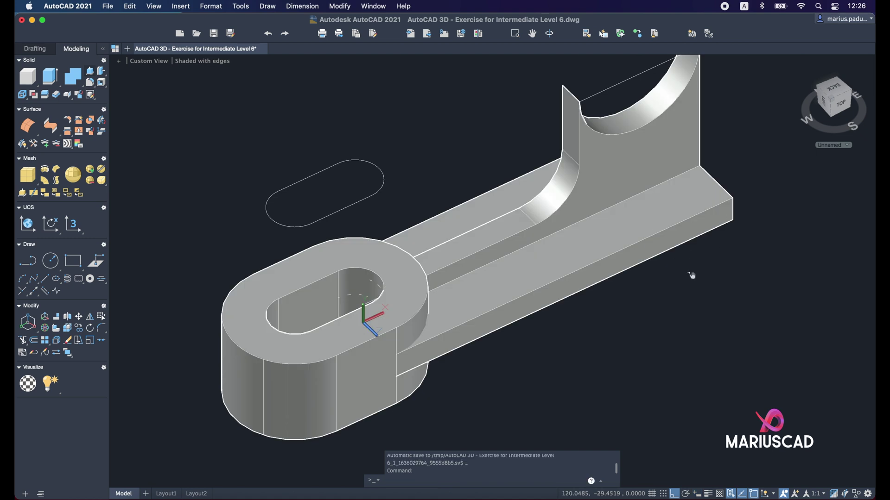
left_click(834, 104)
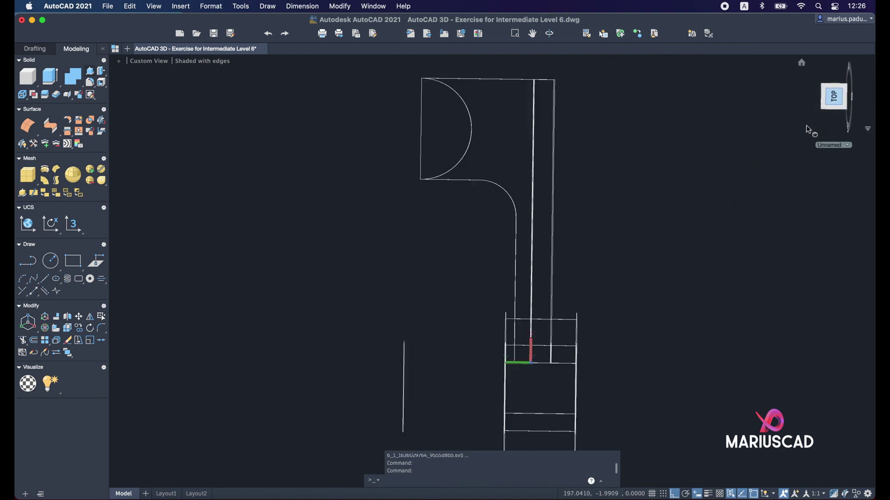
left_click(871, 74)
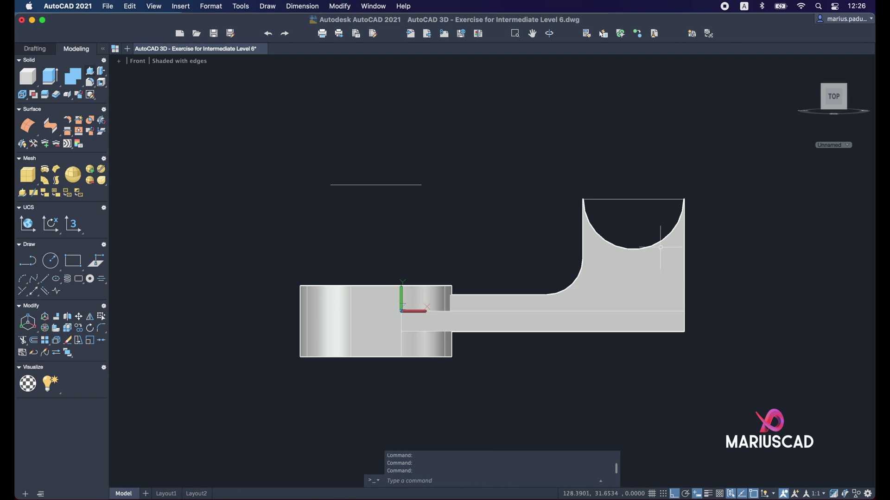
scroll(618, 227, "up", 3)
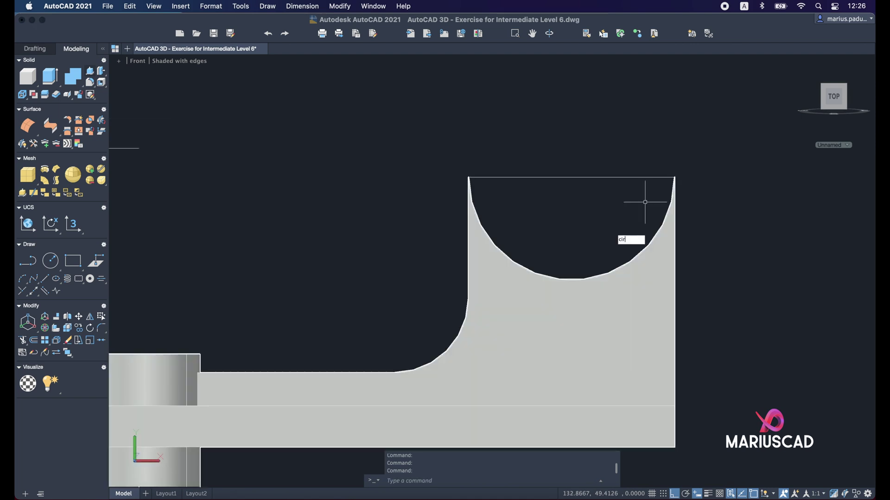
key("Return")
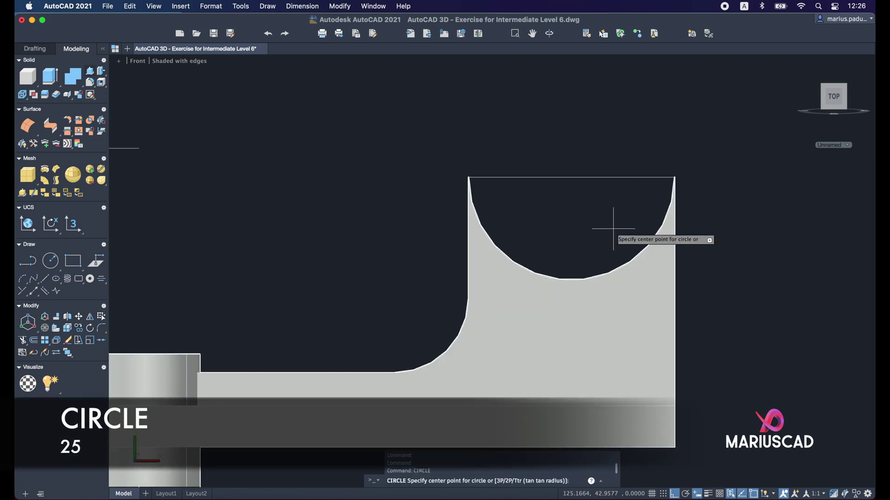
left_click(571, 177)
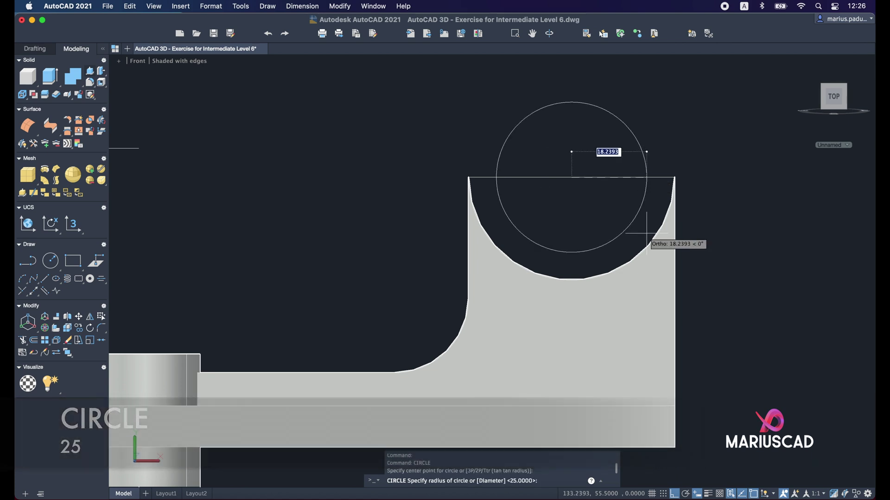
type("25")
key("Return")
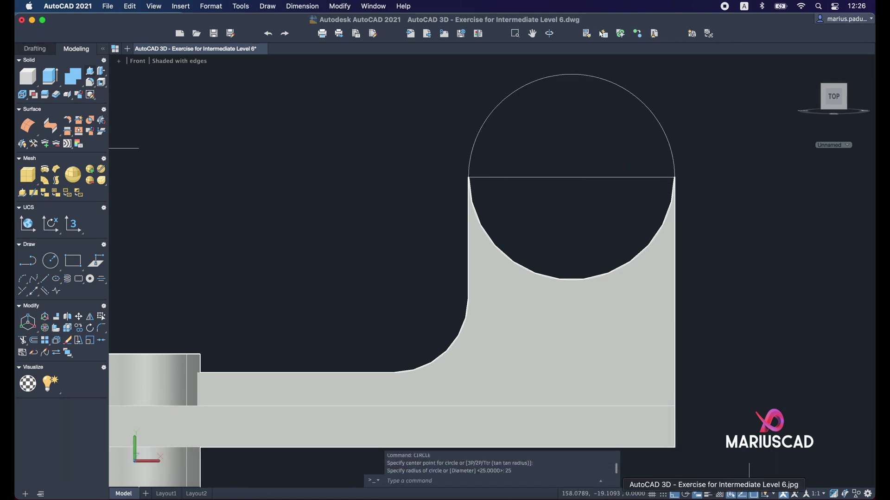
Check the hole size in the exercise drawing, draw a concentric circle of diameter 25, and erase the straight line across the circles
left_click(746, 489)
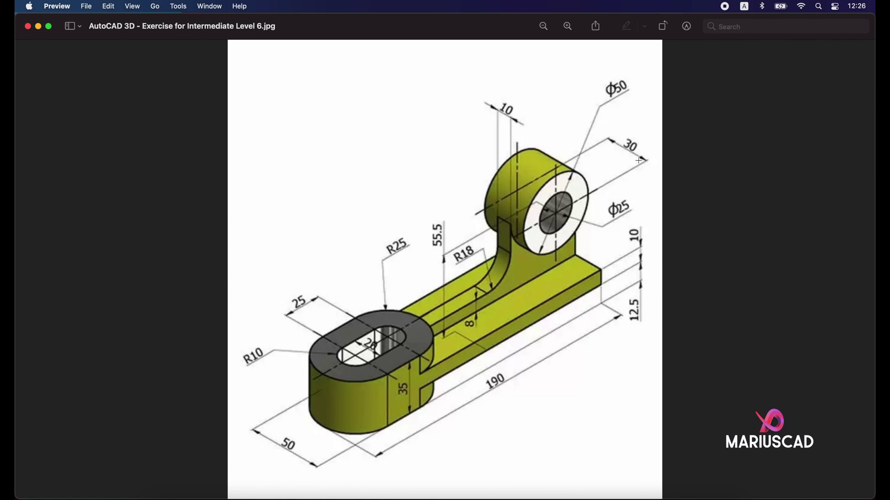
left_click(39, 26)
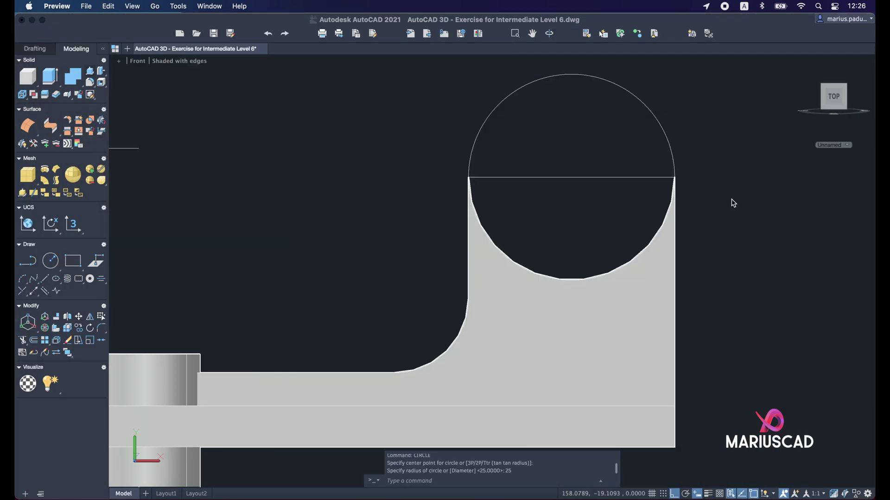
key("Return")
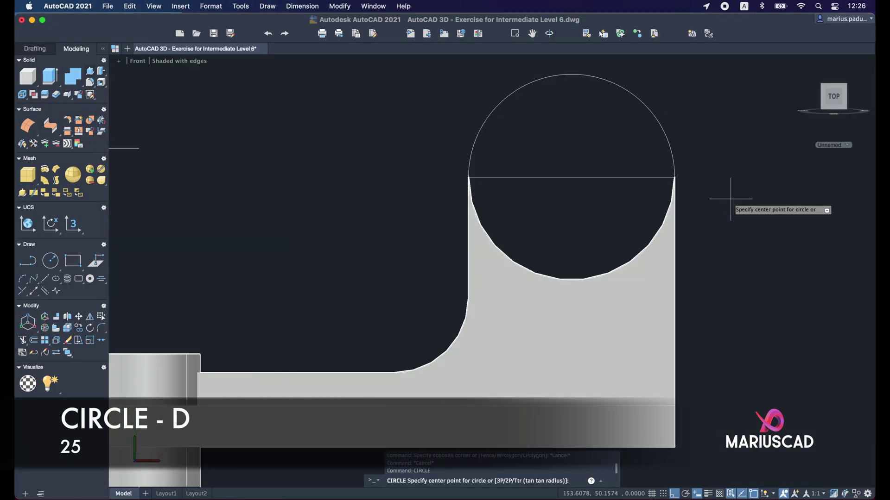
left_click(572, 176)
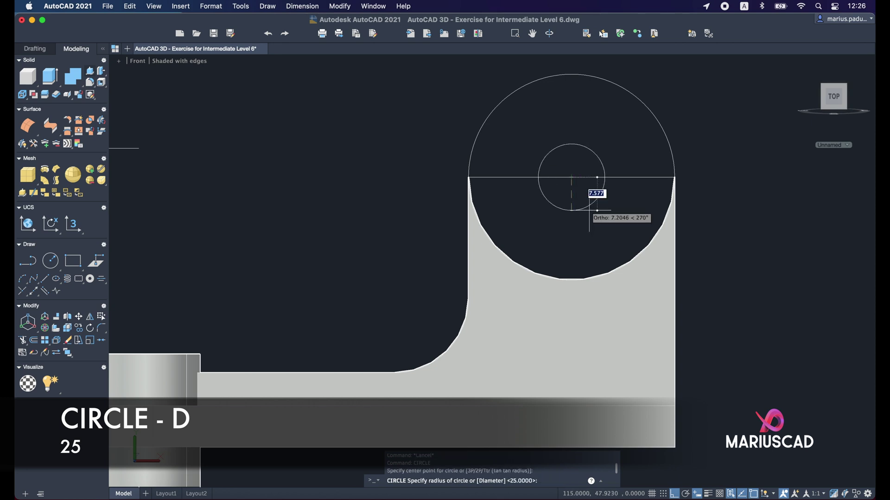
type("d")
key("Return")
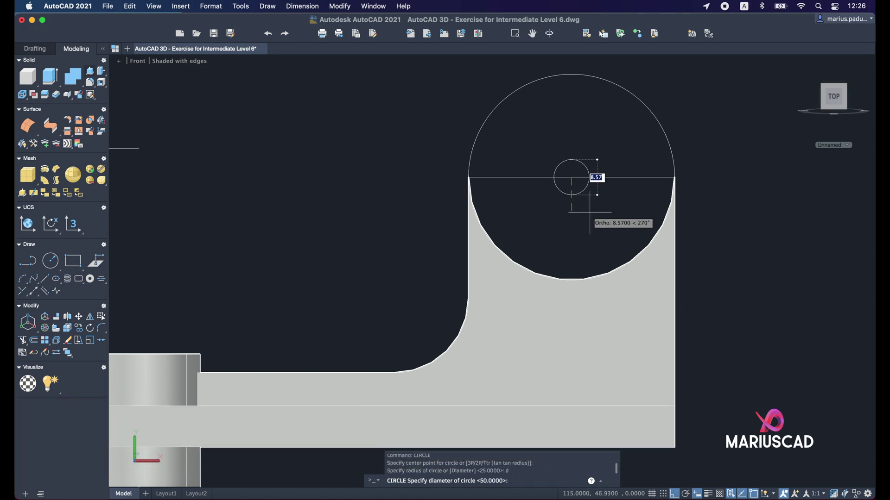
type("25")
key("Return")
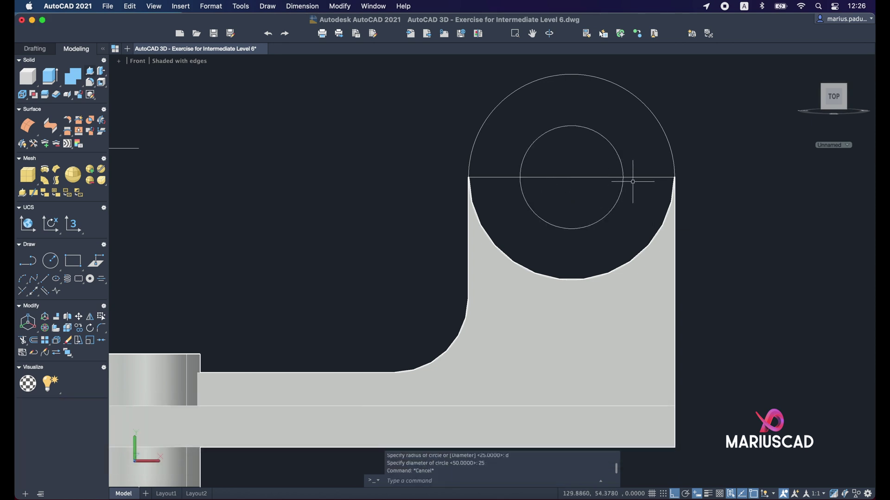
left_click_drag(633, 181, 633, 173)
key("Delete")
Presspull the ring between the two circles 10 units toward positive Z and 20 units the opposite way, past the rib
mouse_move(631, 172)
middle_mouse_down("shift")
mouse_move(644, 205)
mouse_move(740, 246)
mouse_move(634, 199)
mouse_move(661, 265)
middle_mouse_up("shift")
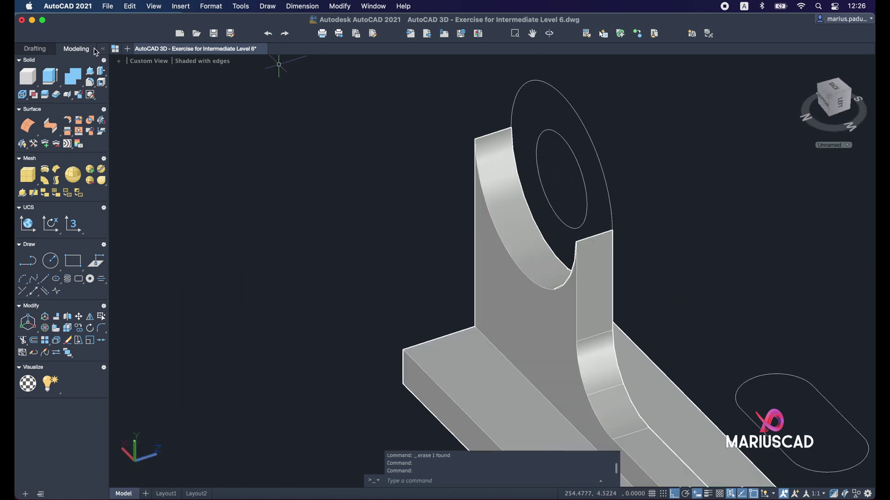
left_click(94, 73)
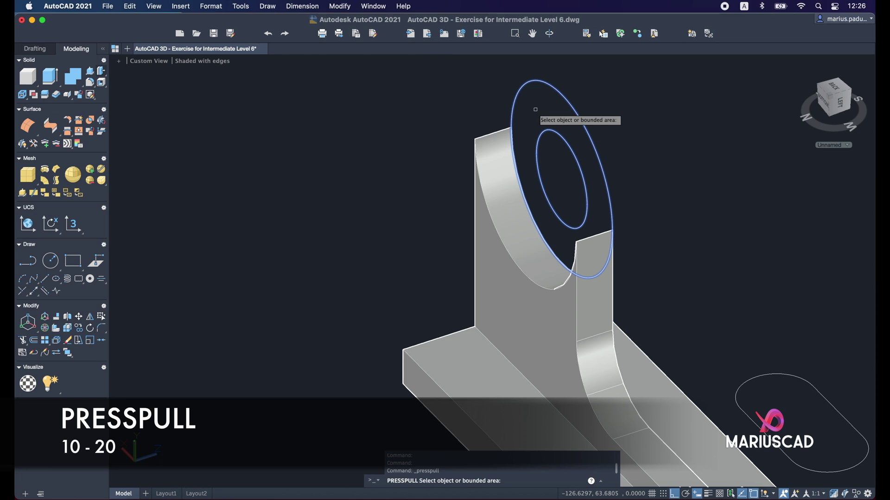
left_click(533, 107)
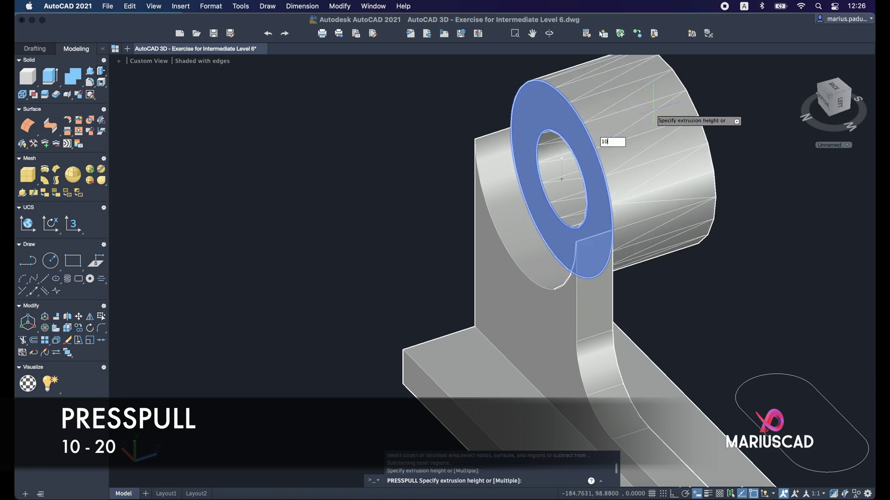
key("Return")
left_click(574, 121)
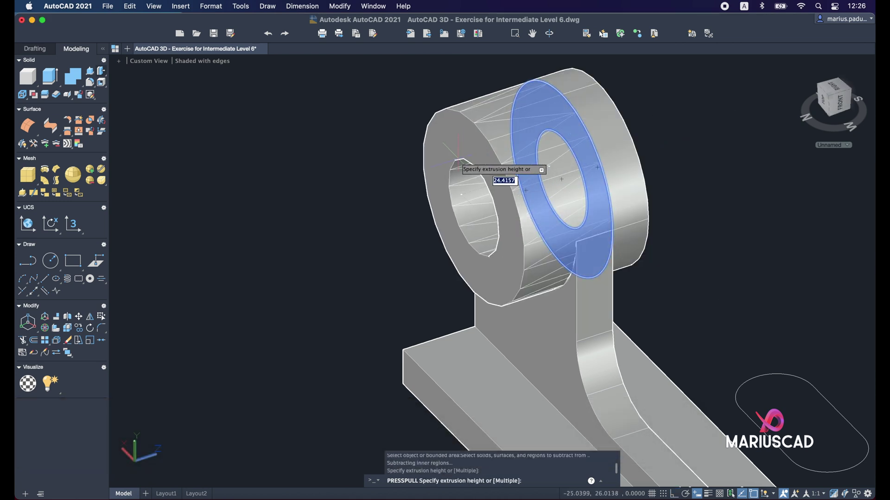
key("Return")
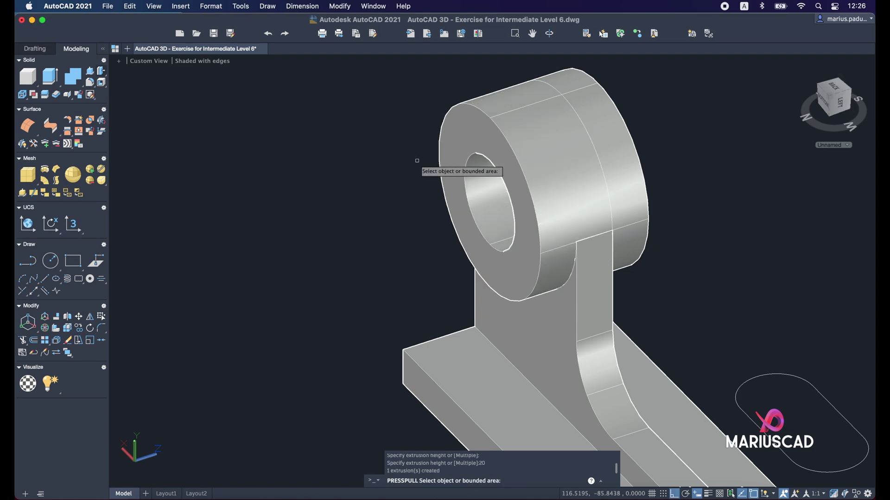
Erase the slot outline floating above the end solid
mouse_move(675, 232)
middle_mouse_down("shift")
mouse_move(463, 264)
mouse_move(512, 237)
mouse_move(426, 250)
middle_mouse_up("shift")
left_click(426, 250)
key("Delete")
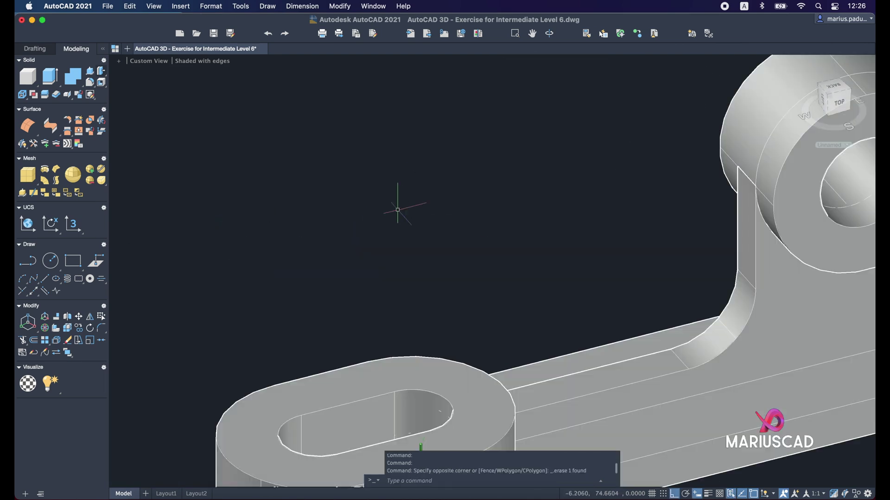
Union all solids of the part, including the slotted end, base plate, rib and ring, into one solid
scroll(485, 237, "down", 5)
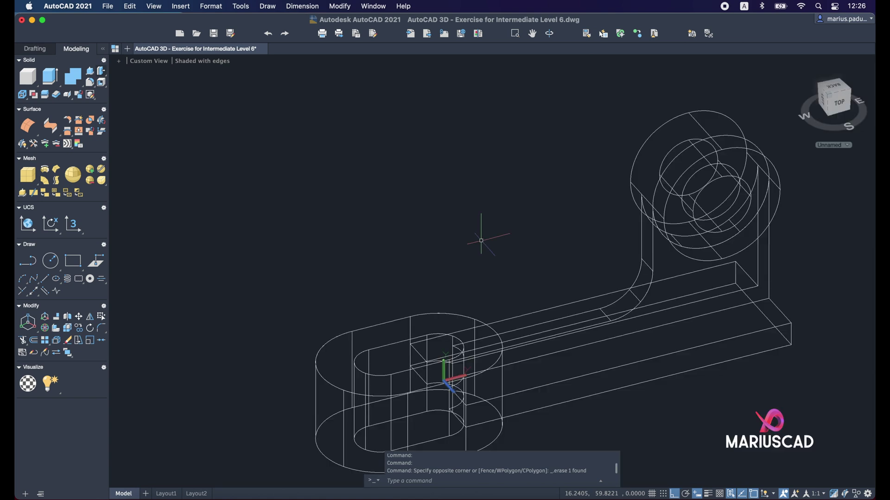
left_click(73, 78)
left_click(761, 378)
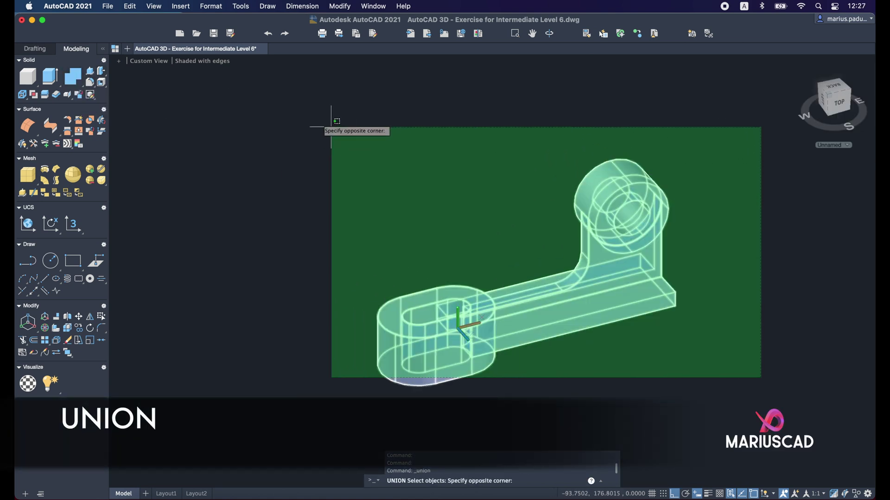
left_click(330, 126)
key("Return")
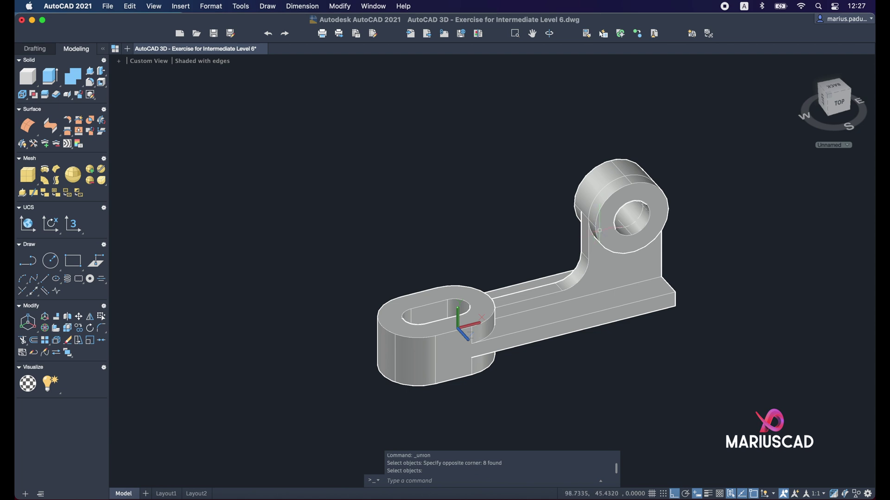
Move the united solid sideways, clear of the leftover construction outlines
middle_click_drag(580, 244, 525, 254)
left_click(555, 265)
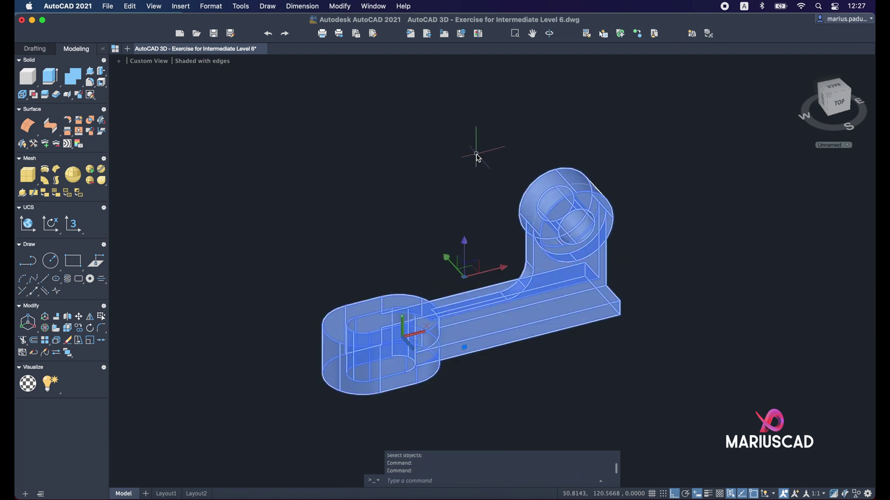
type("m")
key("Return")
left_click(534, 421)
middle_click_drag(758, 328, 790, 230)
left_click(709, 317)
key("Escape")
Erase all the leftover profile outlines and circles at the part's original location
left_click(676, 354)
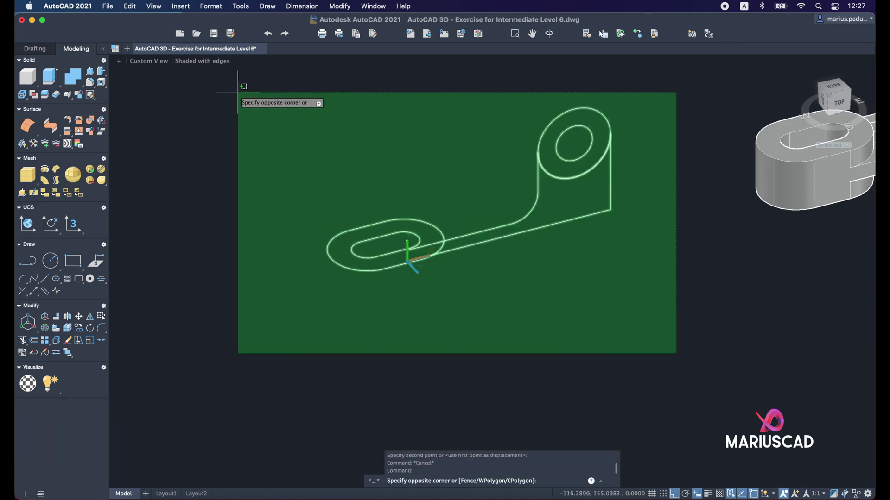
left_click(238, 91)
key("Delete")
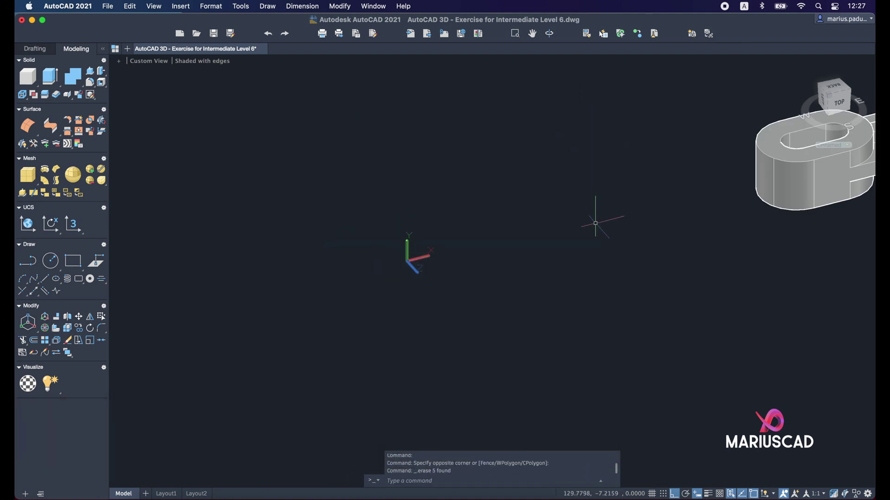
Inspect the finished solid from several angles
middle_click(595, 223)
middle_click(595, 223)
middle_click_drag(582, 270, 677, 235, "shift")
middle_click_drag(732, 355, 630, 345, "shift")
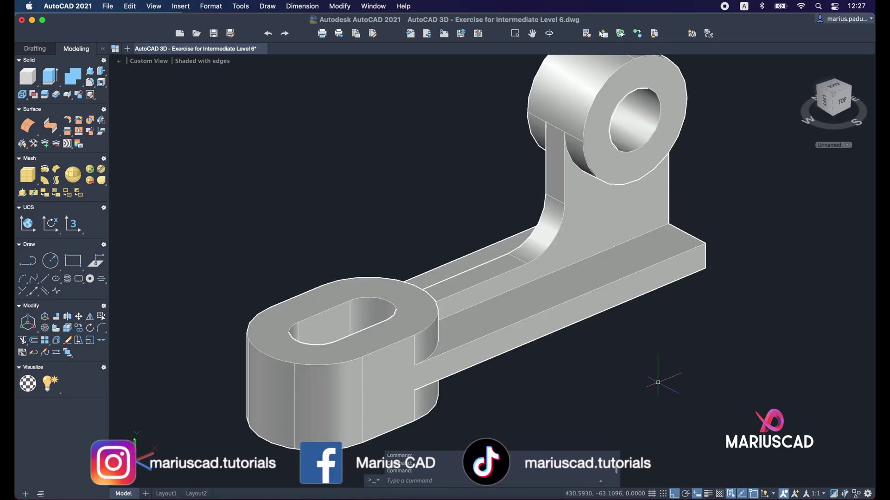
mouse_move(658, 382)
middle_mouse_down("shift")
mouse_move(590, 224)
mouse_move(605, 167)
mouse_move(687, 223)
mouse_move(699, 308)
mouse_move(562, 216)
mouse_move(637, 258)
mouse_move(537, 218)
middle_mouse_up("shift")
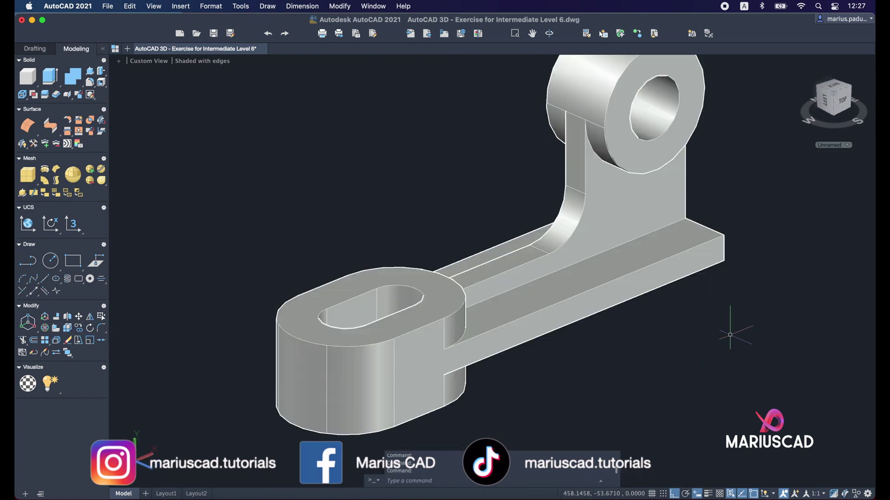
middle_click_drag(796, 357, 762, 297, "shift")
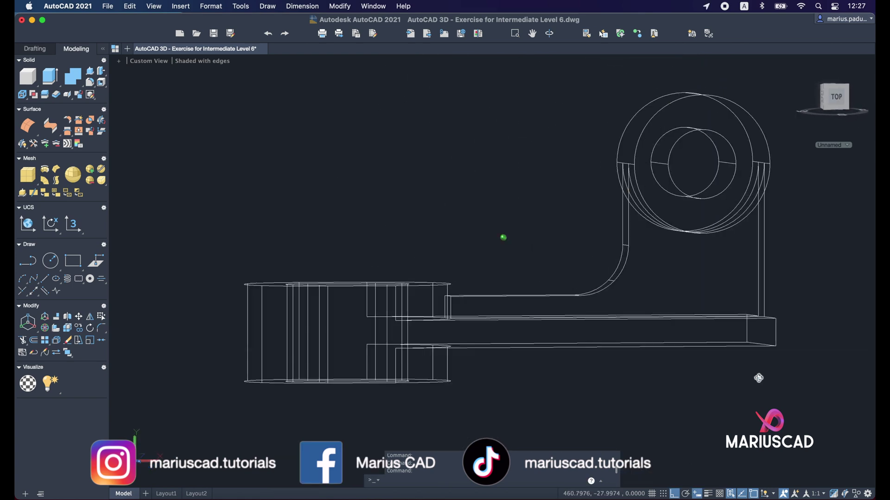